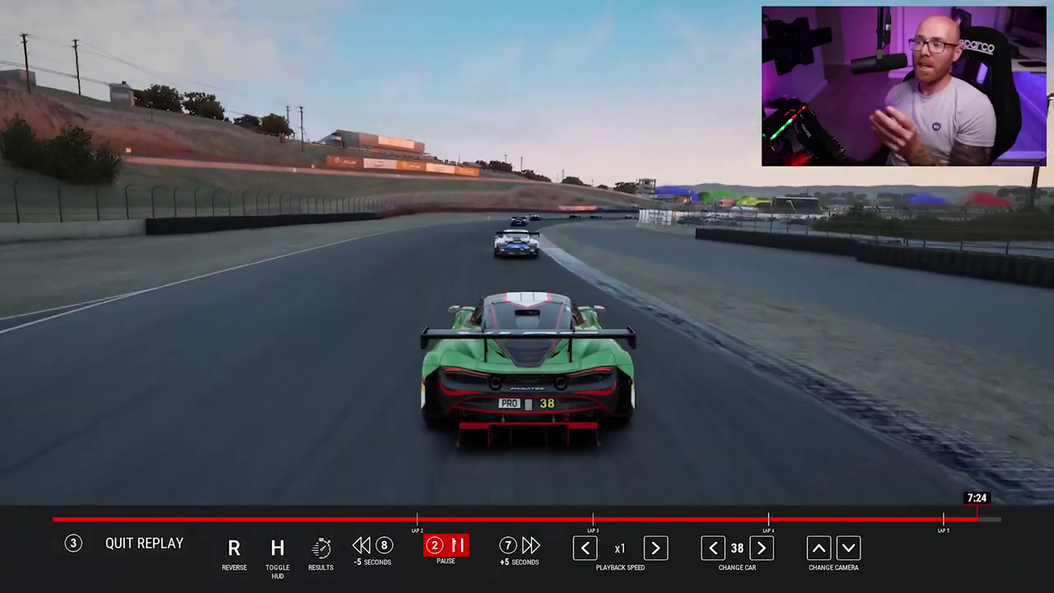
# Advance the replay of car 38 to 7:30 and pause it there
pyautogui.press('2')
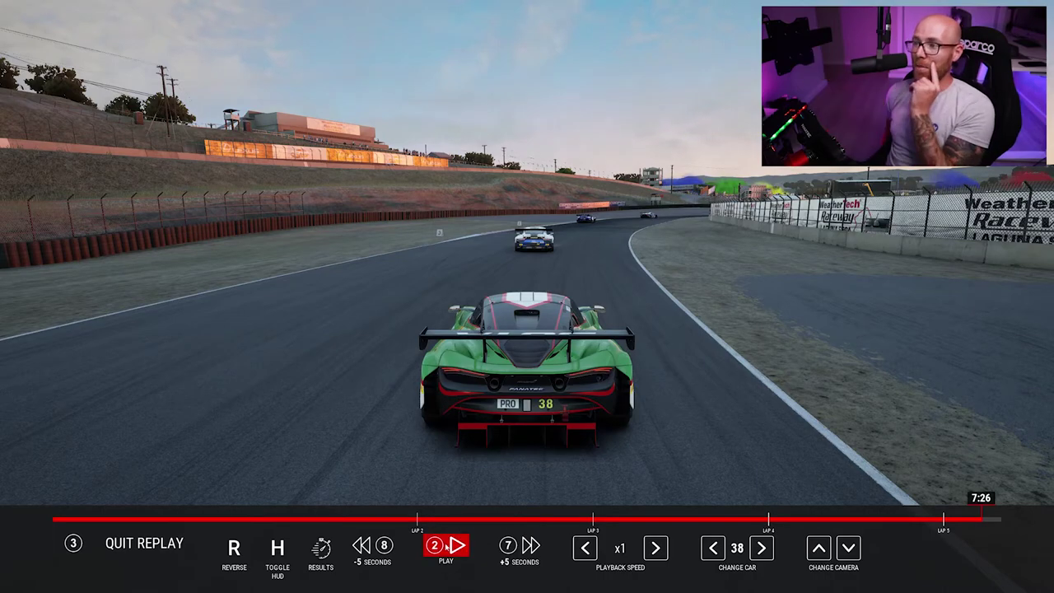
pyautogui.click(448, 545)
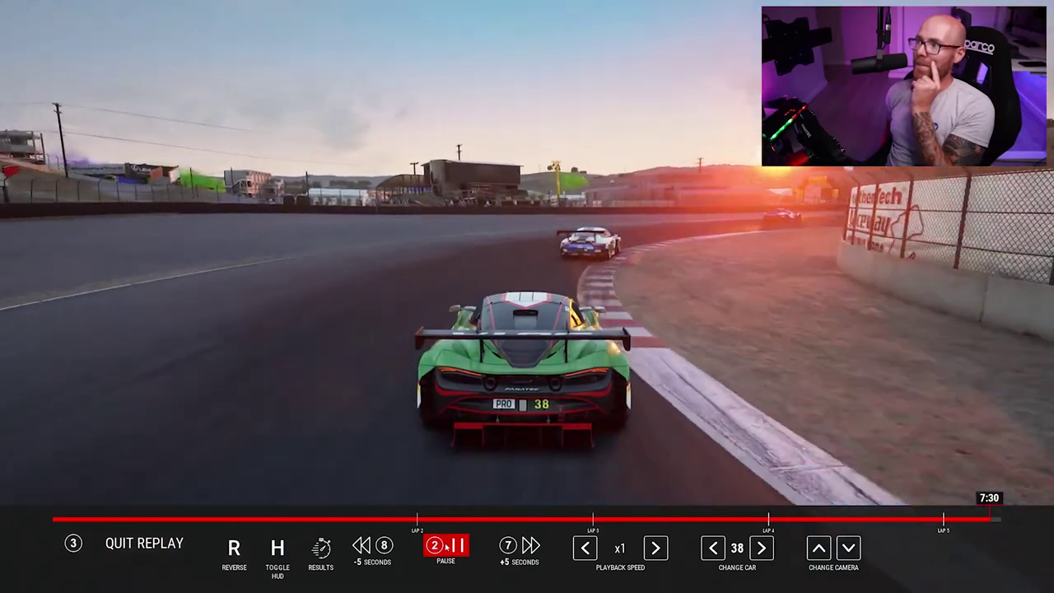
pyautogui.click(445, 546)
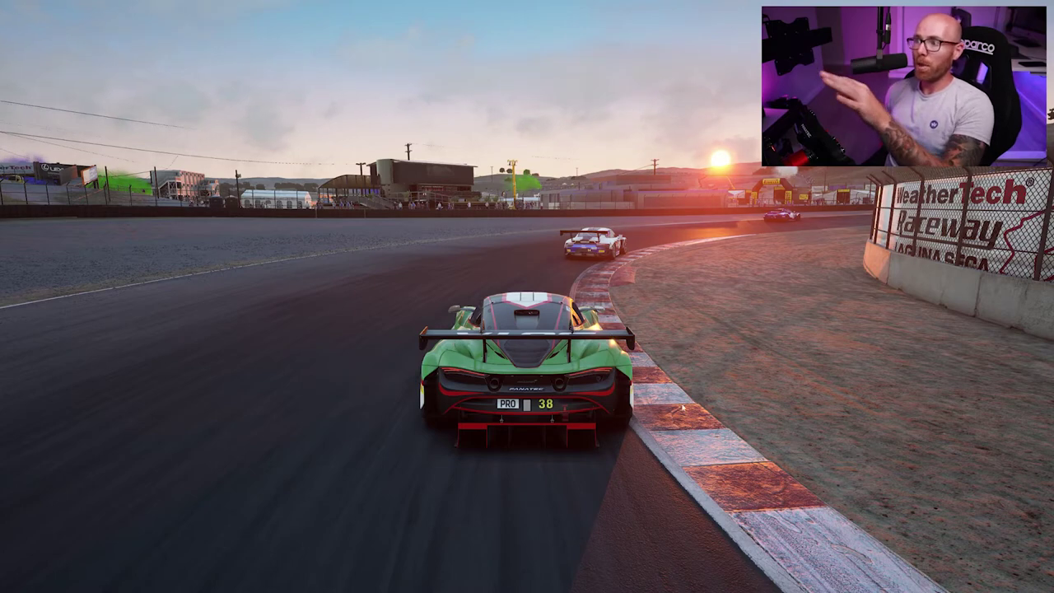
# Switch the replay camera away from the chase view and disable Follow Car in the Cinema HUD camera controls
pyautogui.moveTo(581, 565)
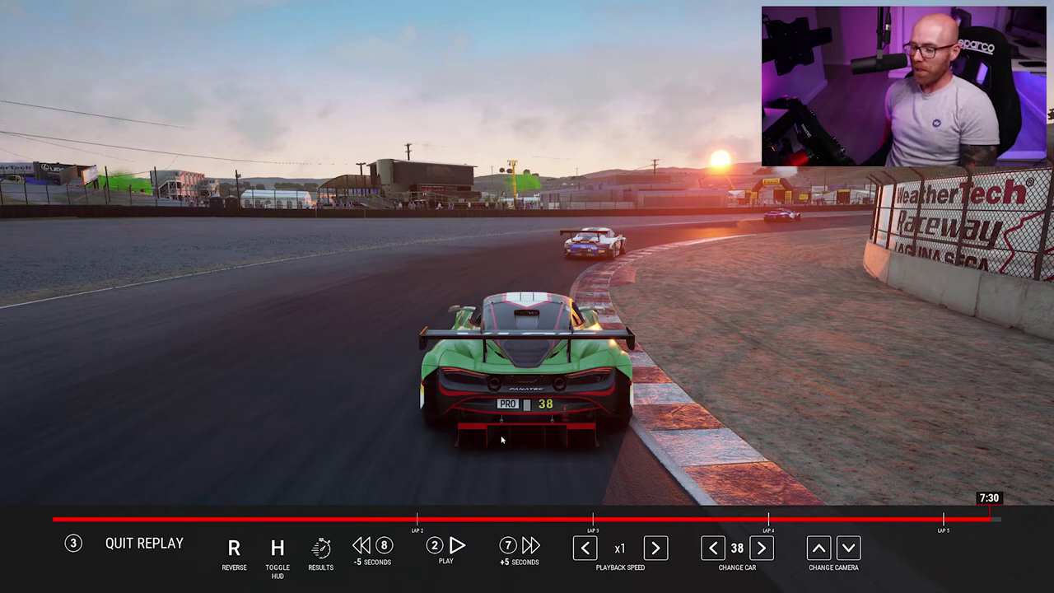
pyautogui.press('Down')
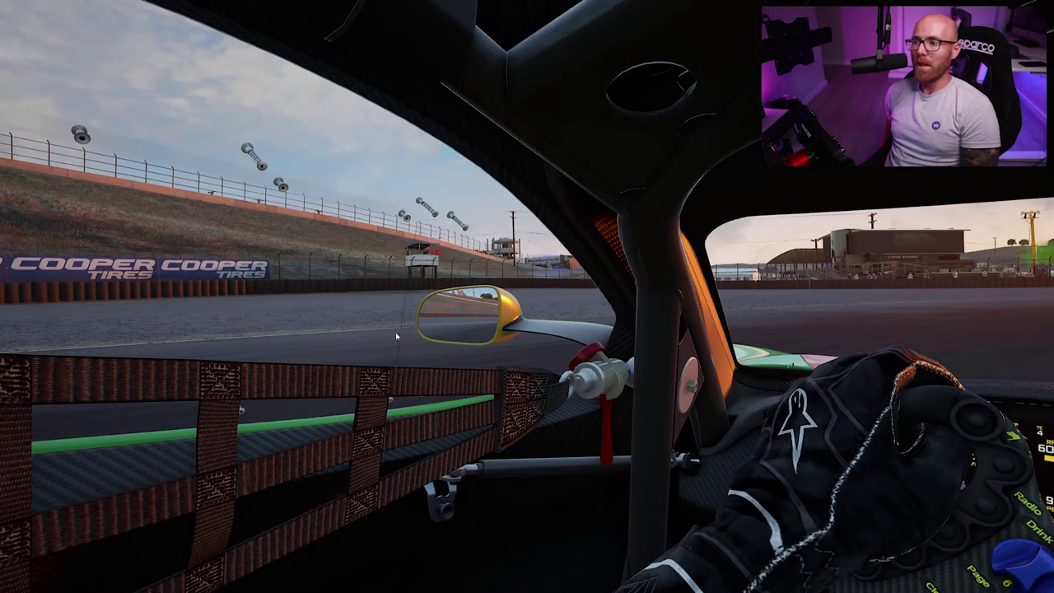
pyautogui.press('Insert')
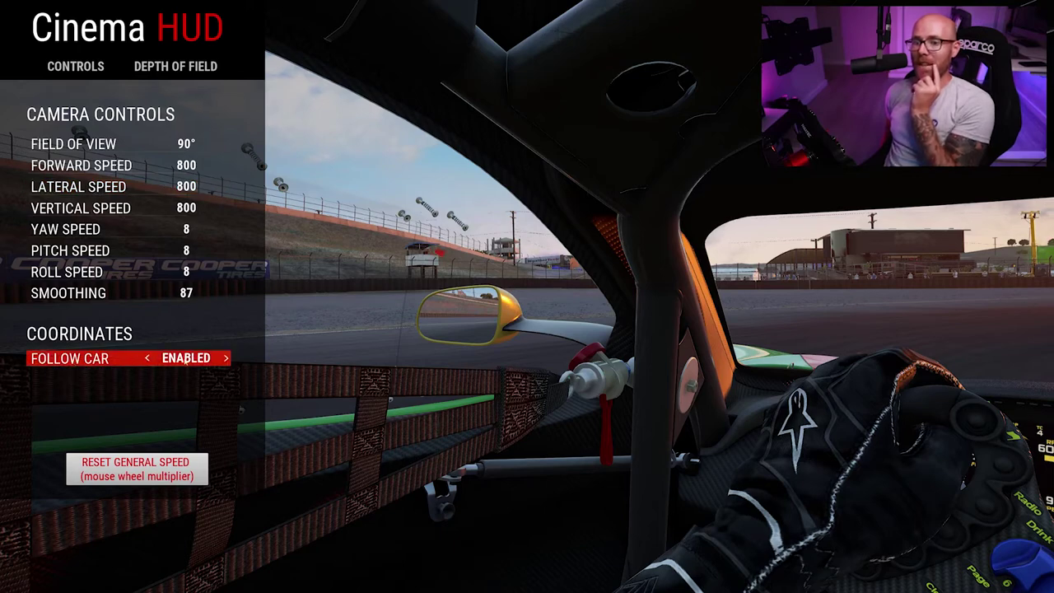
pyautogui.click(152, 360)
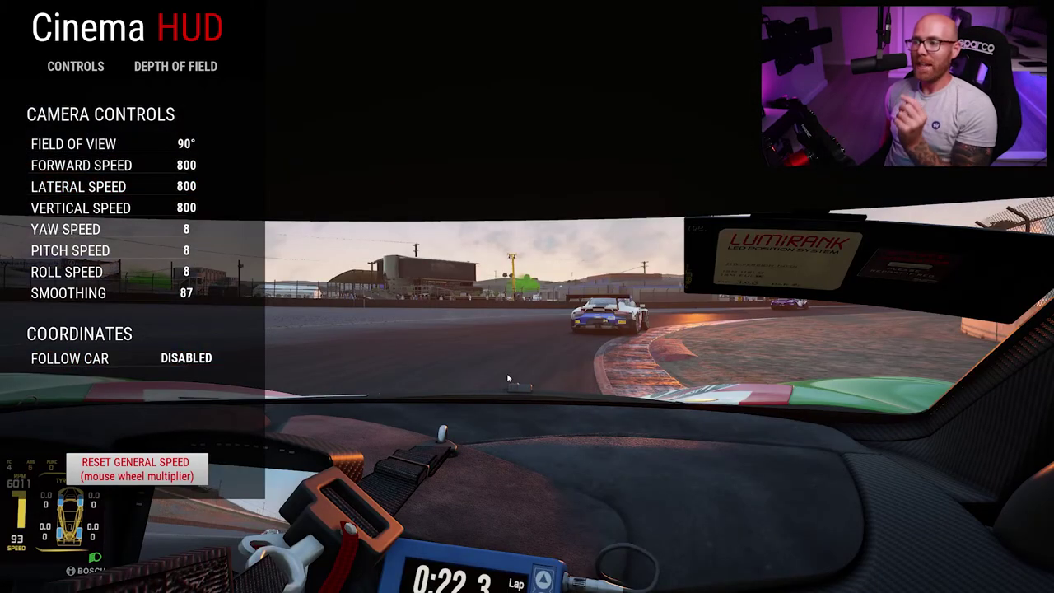
# Move the camera out of the cockpit and frame the green number 38 car from its left rear, with the sun and the car ahead in shot
pyautogui.moveTo(507, 378); pyautogui.dragTo(748, 350)
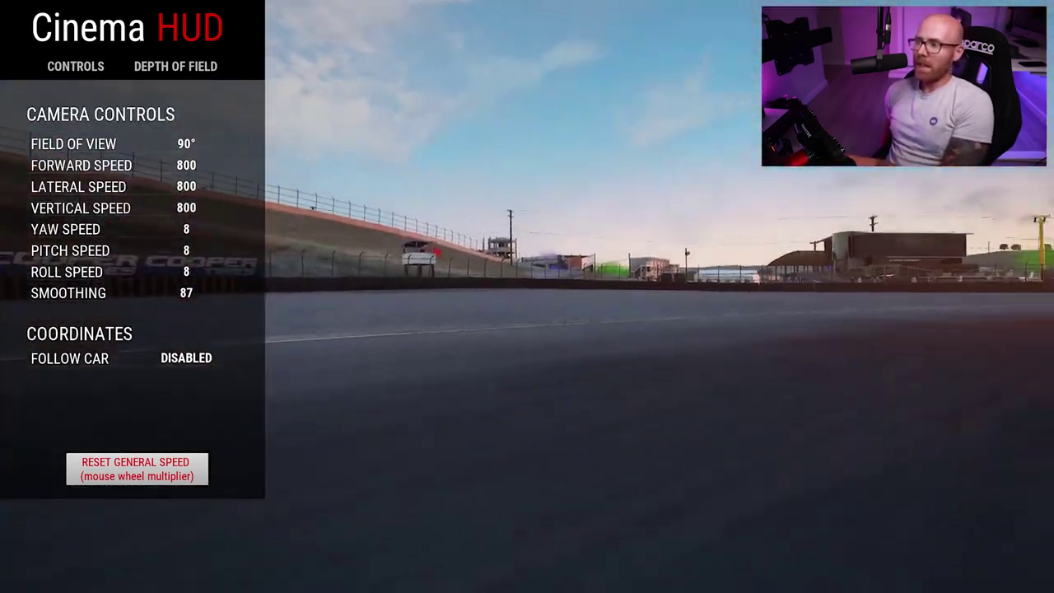
pyautogui.moveTo(596, 384); pyautogui.dragTo(470, 391)
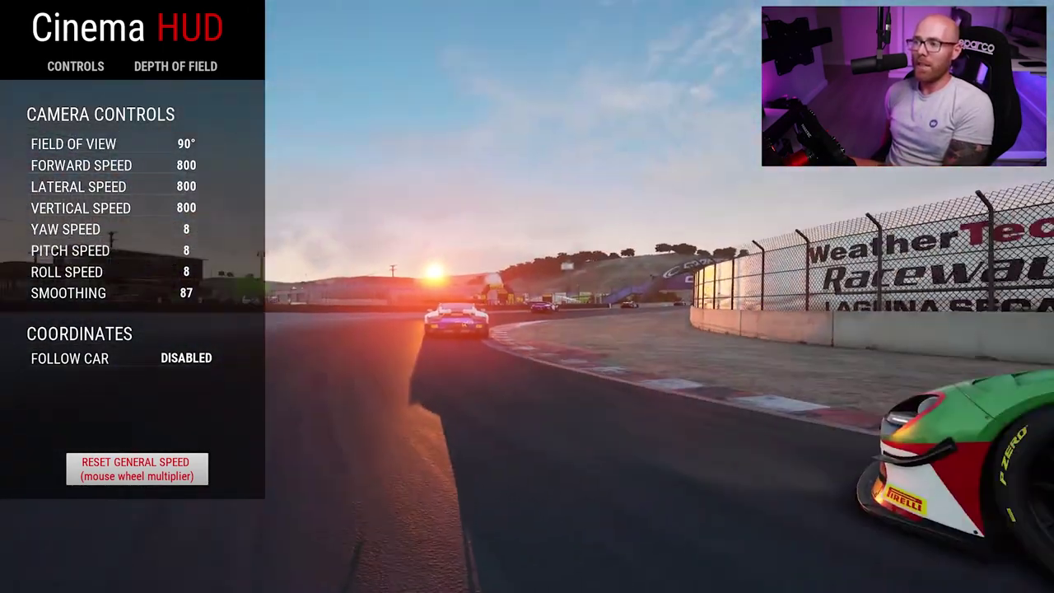
pyautogui.moveTo(576, 389); pyautogui.dragTo(741, 387)
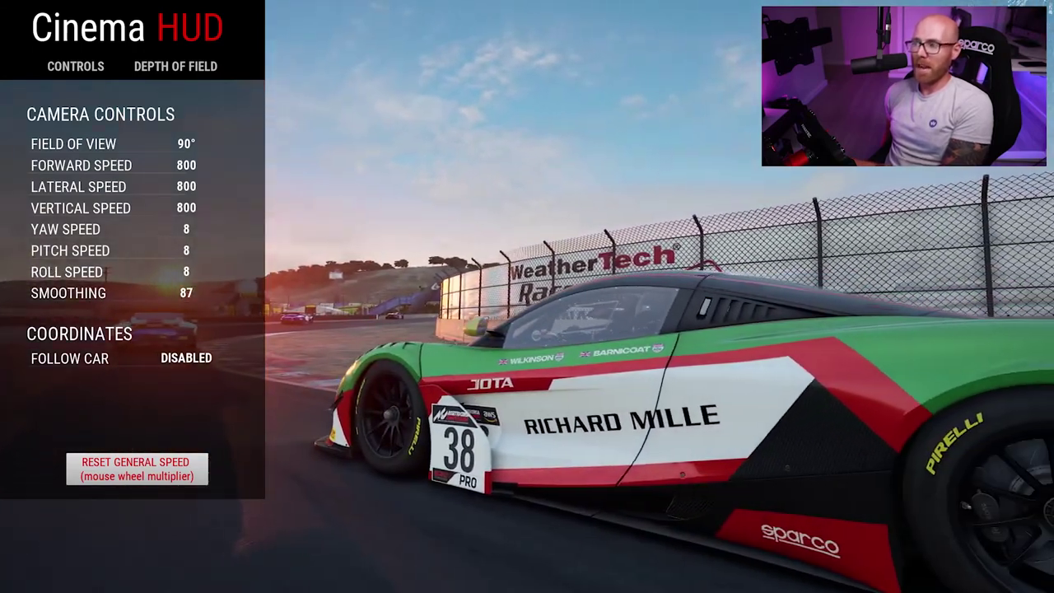
pyautogui.press('s')
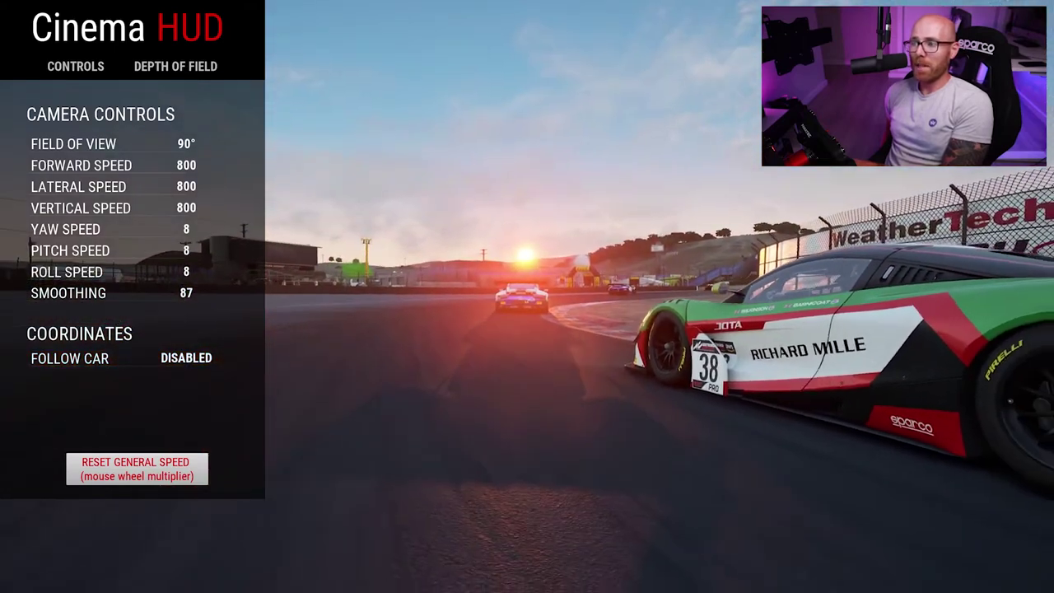
pyautogui.moveTo(428, 326); pyautogui.dragTo(511, 326)
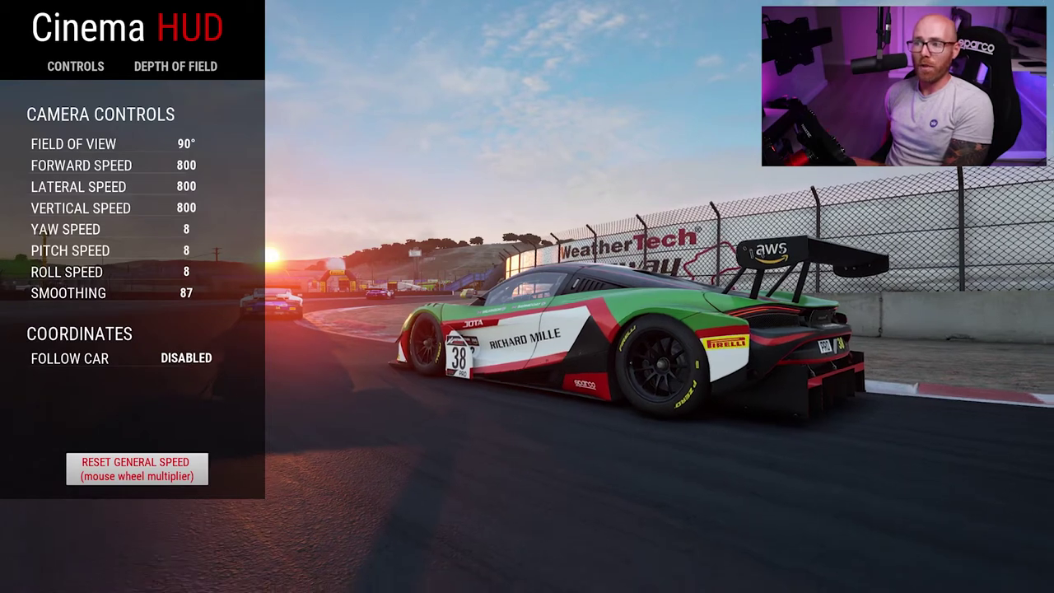
pyautogui.moveTo(557, 385); pyautogui.dragTo(543, 367)
pyautogui.press('s')
pyautogui.press('w')
pyautogui.press('w')
pyautogui.press('s')
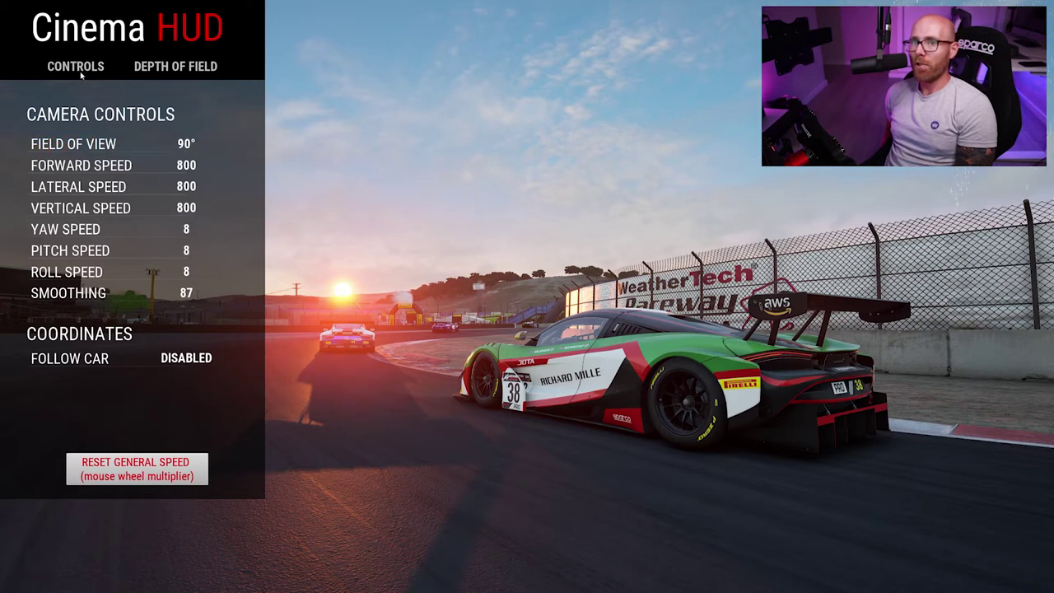
# Set the camera's field of view to 68°
pyautogui.click(224, 145)
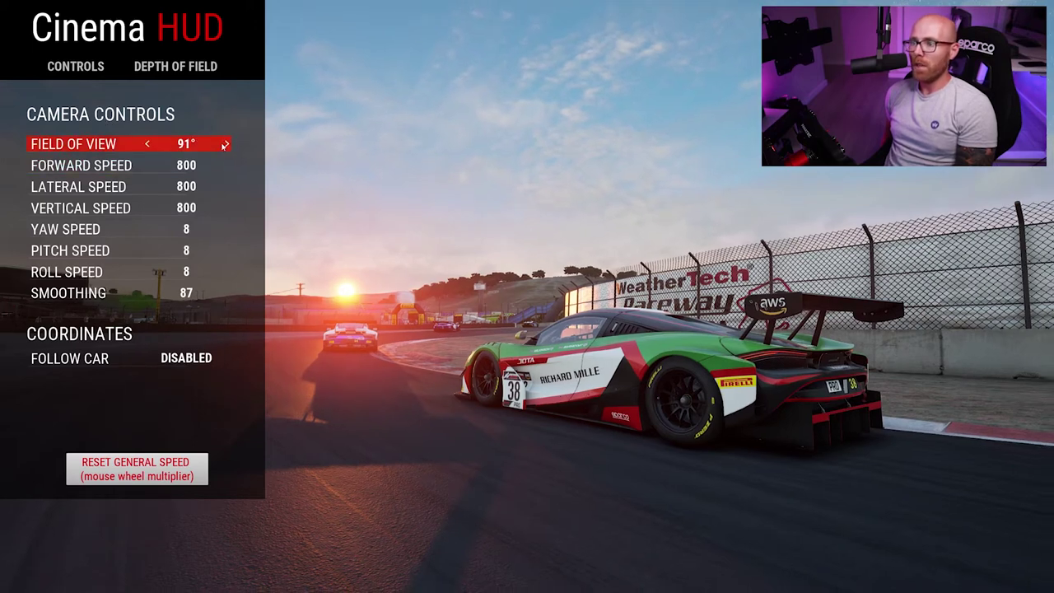
pyautogui.click(224, 145)
pyautogui.click(224, 145)
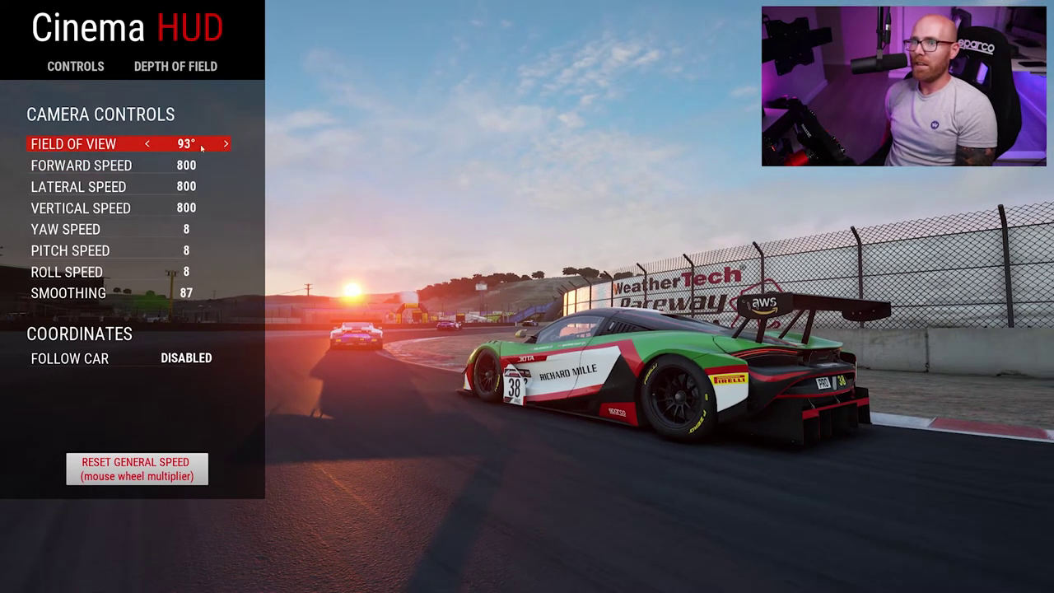
pyautogui.click(151, 144)
pyautogui.click(151, 144)
pyautogui.click(151, 145)
pyautogui.click(151, 144)
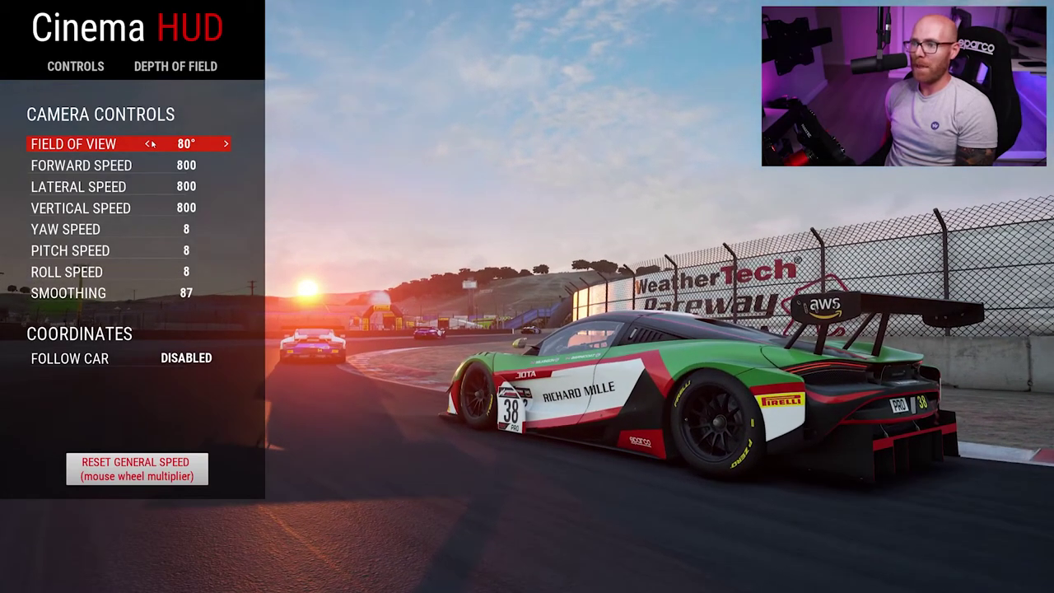
pyautogui.click(151, 145)
pyautogui.click(151, 144)
pyautogui.click(151, 145)
pyautogui.click(152, 144)
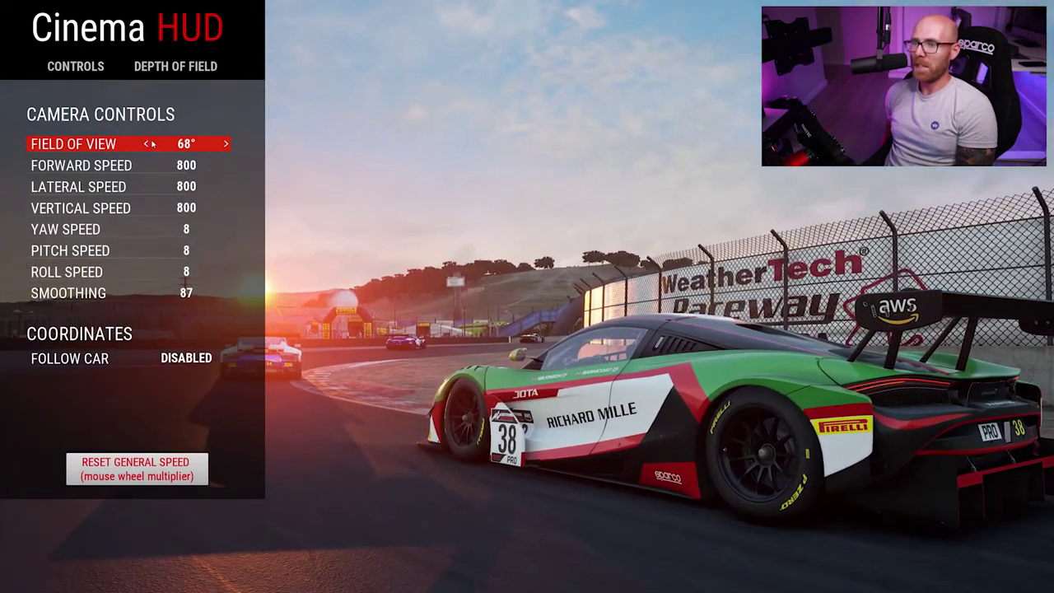
# Reframe the shot from farther behind car 38, showing its rear wing and left side with the sun and rival car beyond
pyautogui.moveTo(555, 403); pyautogui.dragTo(639, 427)
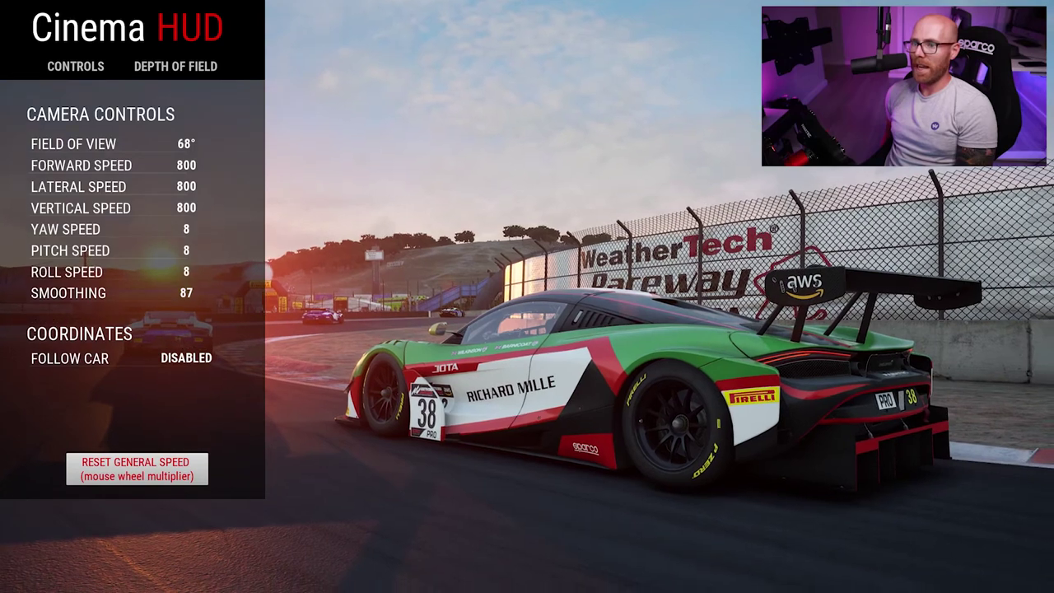
pyautogui.press('d')
pyautogui.moveTo(554, 402); pyautogui.dragTo(357, 377)
pyautogui.press('d')
pyautogui.press('d')
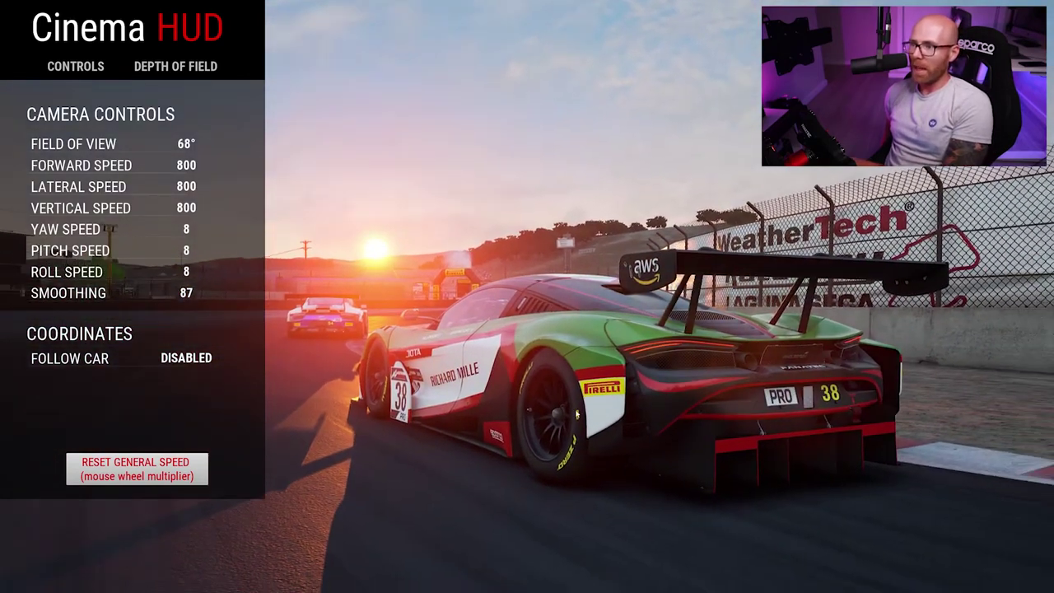
pyautogui.press('a')
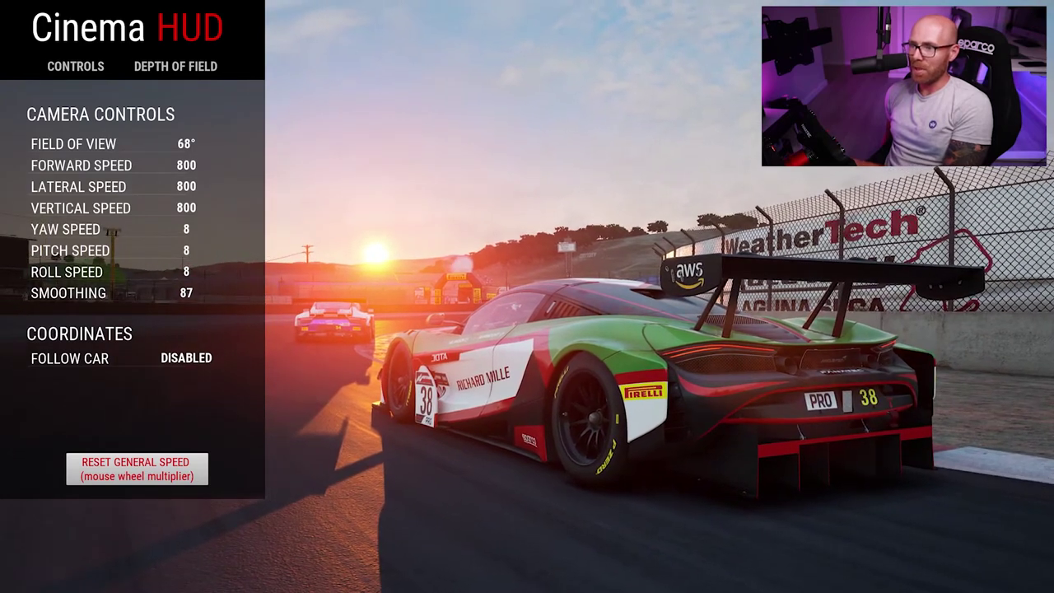
# Set the depth of field's far transition, focus area and FStop to 0
pyautogui.moveTo(565, 515)
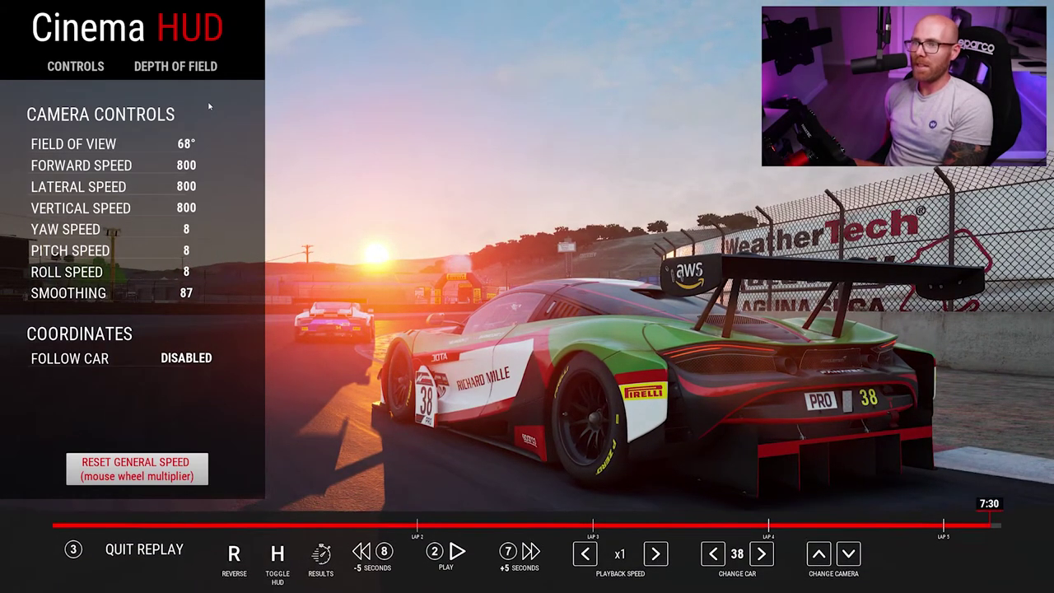
pyautogui.click(182, 72)
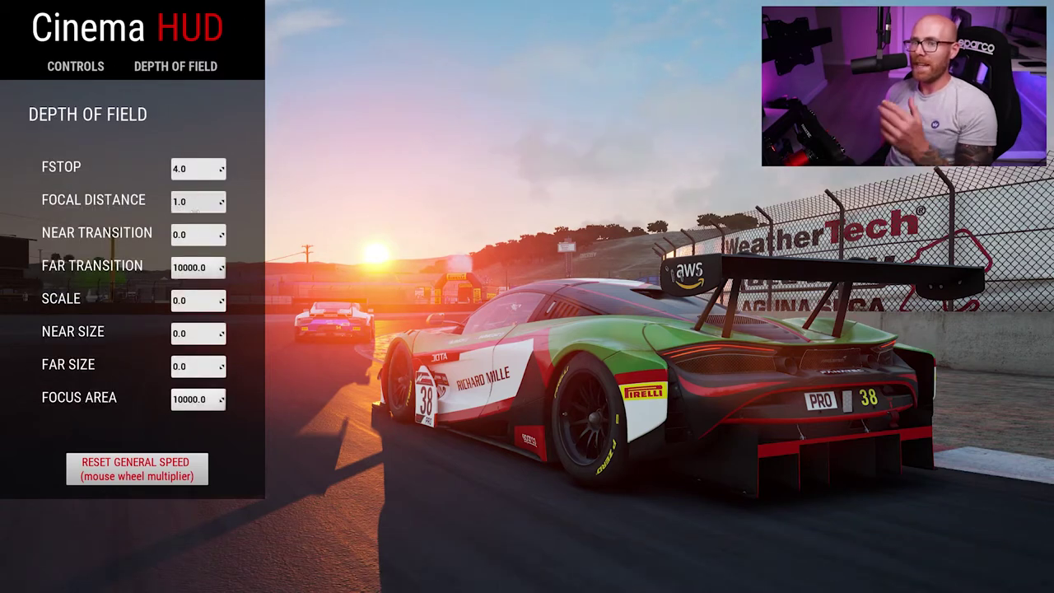
pyautogui.moveTo(204, 267); pyautogui.dragTo(171, 268)
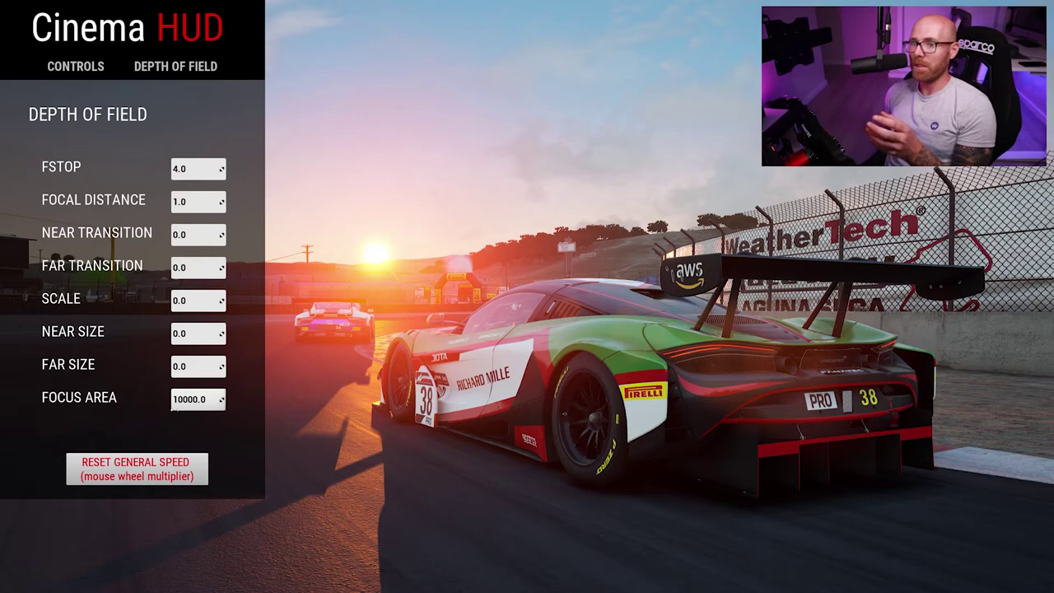
pyautogui.doubleClick(198, 399)
pyautogui.write('0')
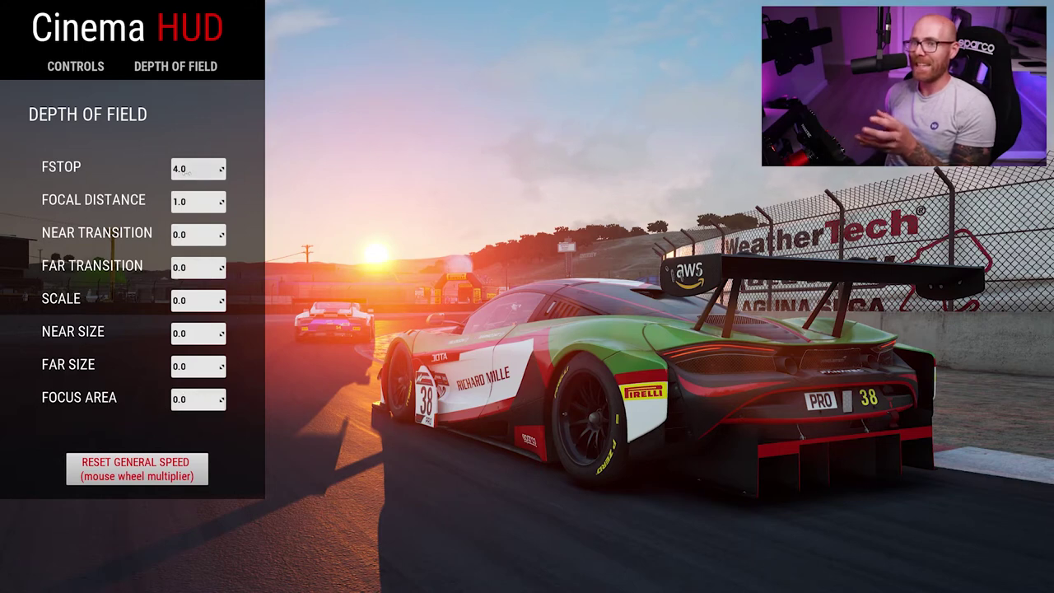
pyautogui.doubleClick(223, 168)
pyautogui.write('0')
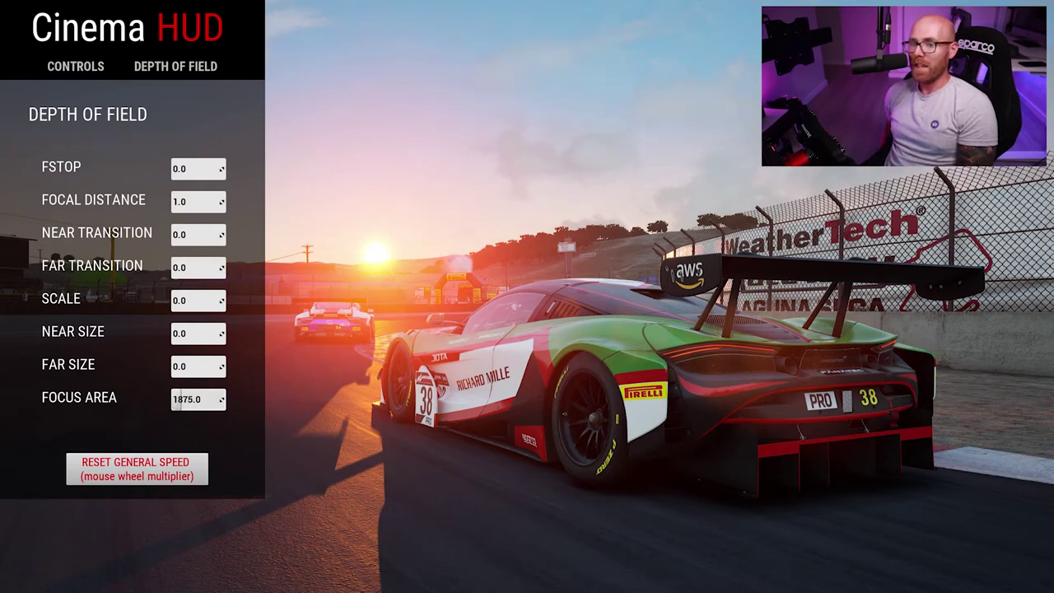
# Set the depth of field's focus area to 2250 and, after comparing the background blur at several levels, its far size to 32
pyautogui.moveTo(181, 400); pyautogui.dragTo(184, 399)
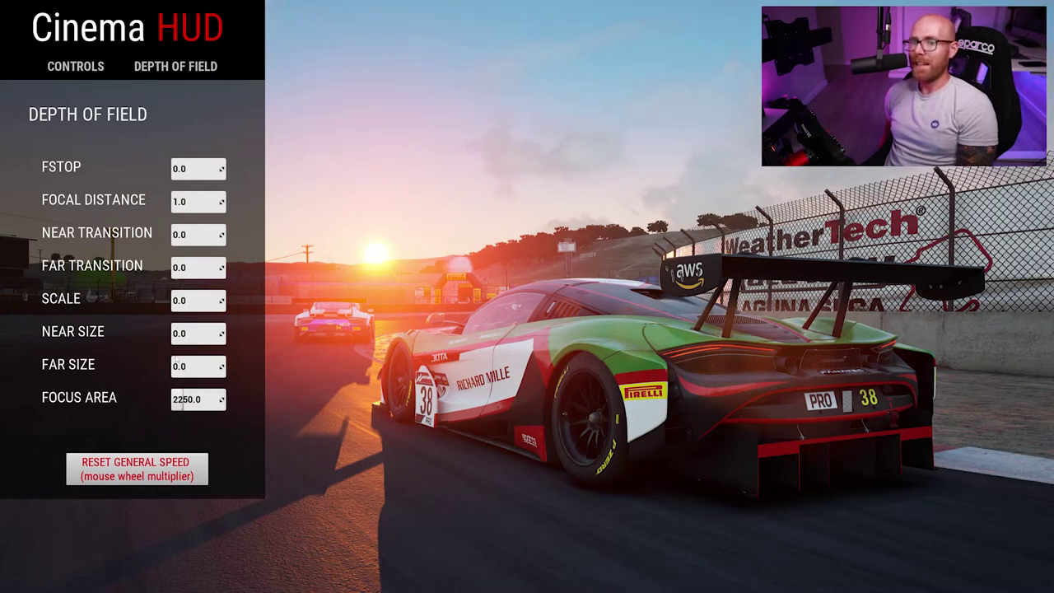
pyautogui.moveTo(176, 363); pyautogui.dragTo(196, 365)
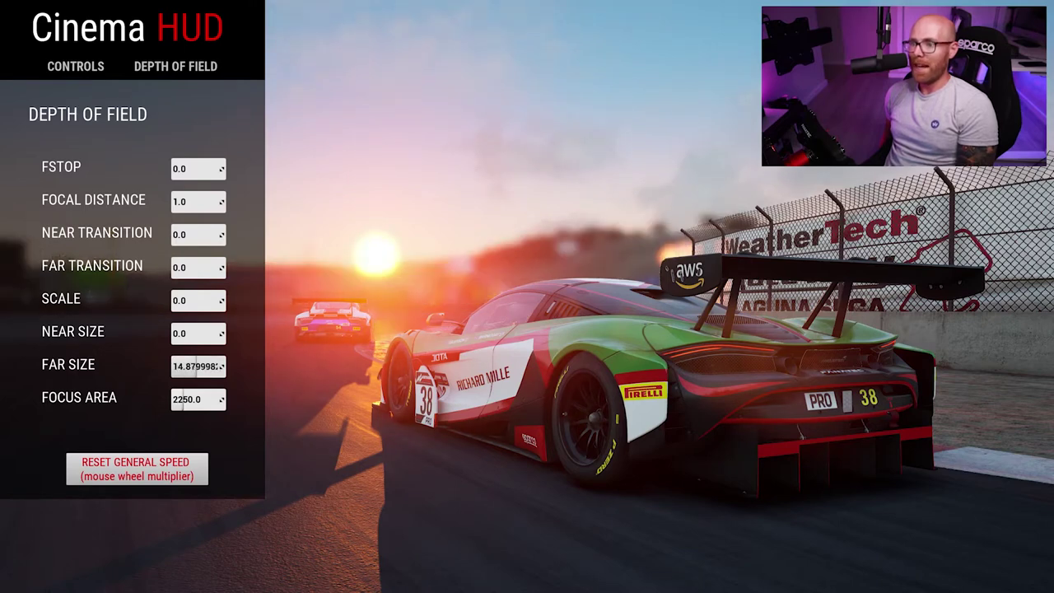
pyautogui.scroll(-3, 198, 366)
pyautogui.scroll(3, 197, 365)
pyautogui.scroll(-3, 198, 366)
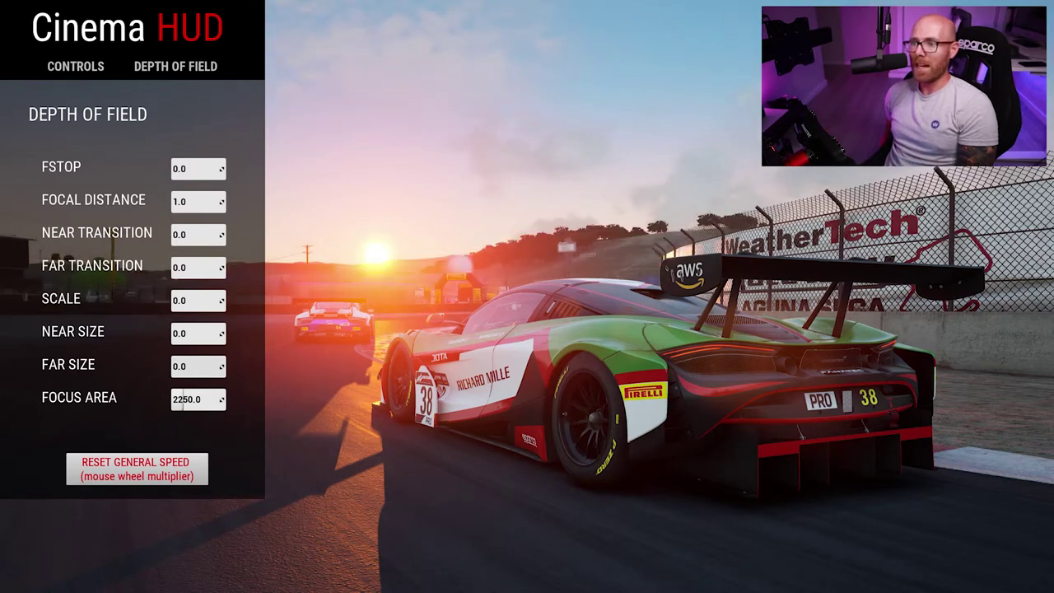
pyautogui.scroll(2, 198, 366)
pyautogui.scroll(-2, 198, 366)
pyautogui.scroll(2, 198, 366)
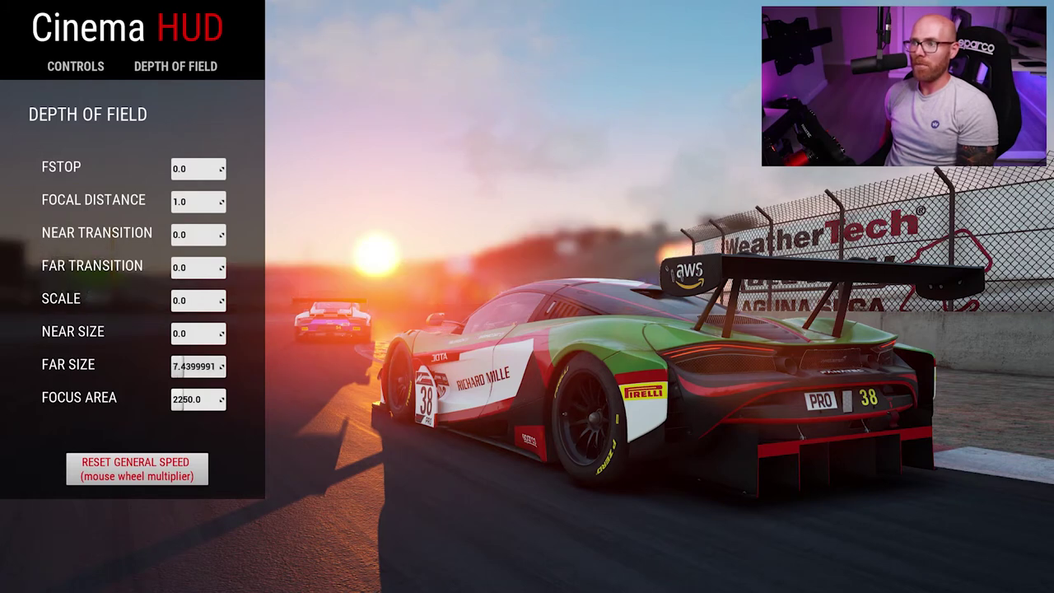
pyautogui.scroll(-2, 198, 365)
pyautogui.scroll(3, 198, 366)
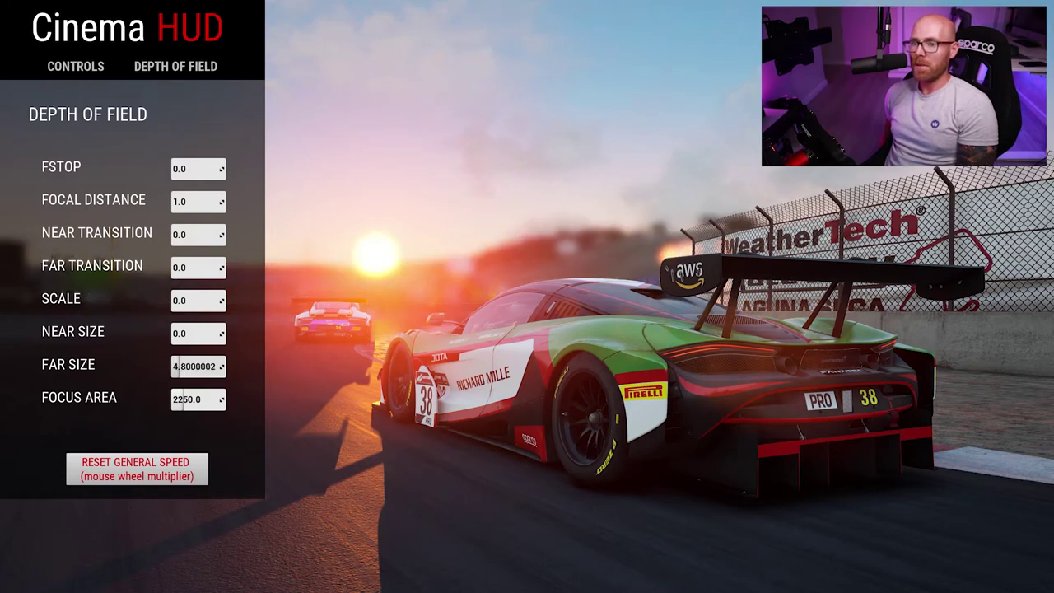
pyautogui.scroll(-3, 197, 366)
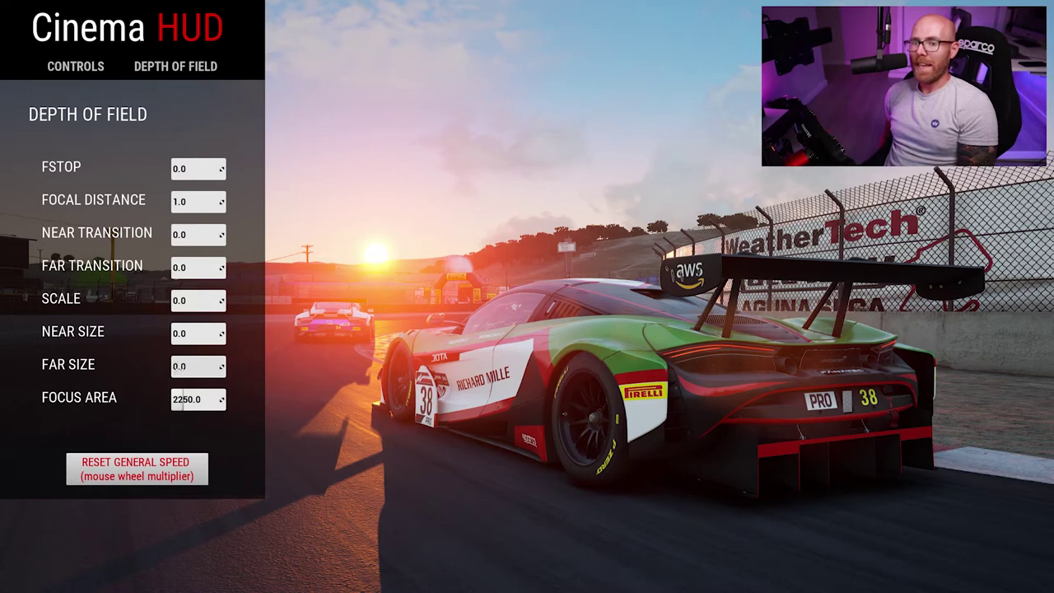
pyautogui.moveTo(182, 366); pyautogui.dragTo(211, 365)
pyautogui.scroll(3, 212, 366)
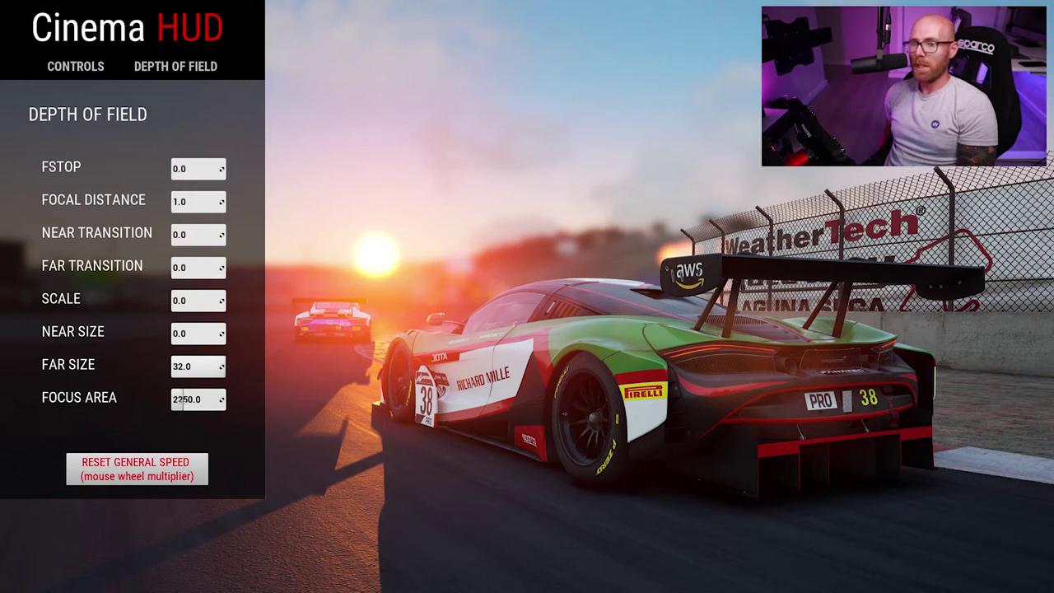
# Reduce the depth of field's focus area to about 450 so the blur reaches the front of car 38
pyautogui.scroll(-10, 178, 399)
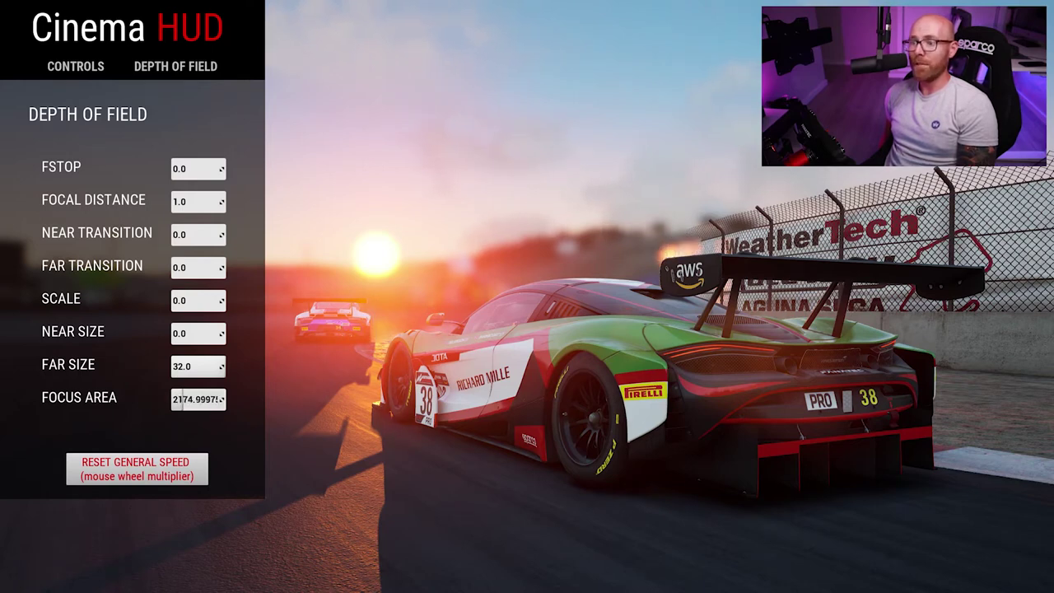
pyautogui.scroll(-20, 198, 399)
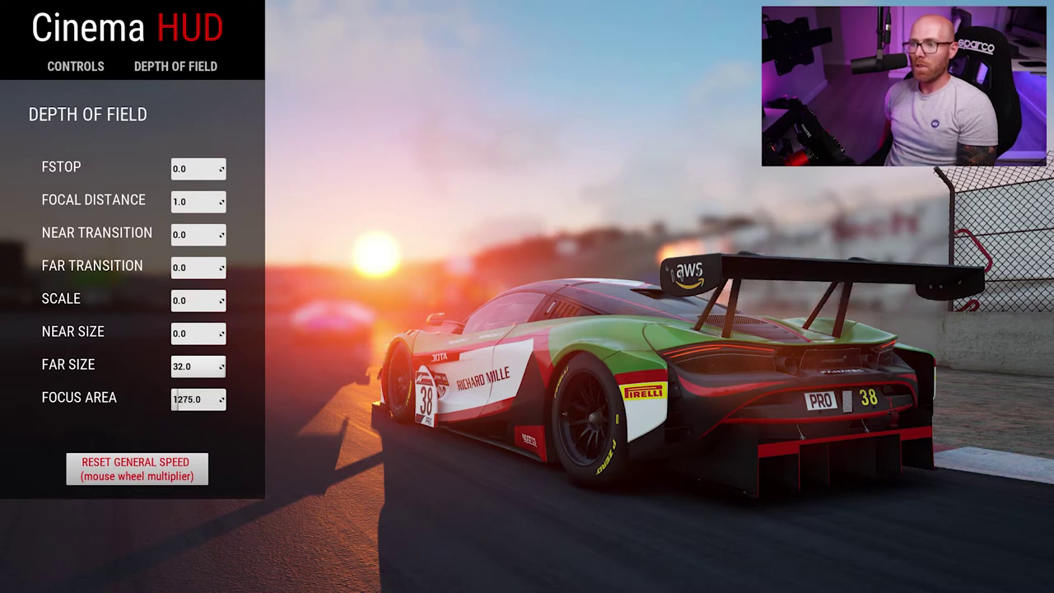
pyautogui.scroll(5, 198, 400)
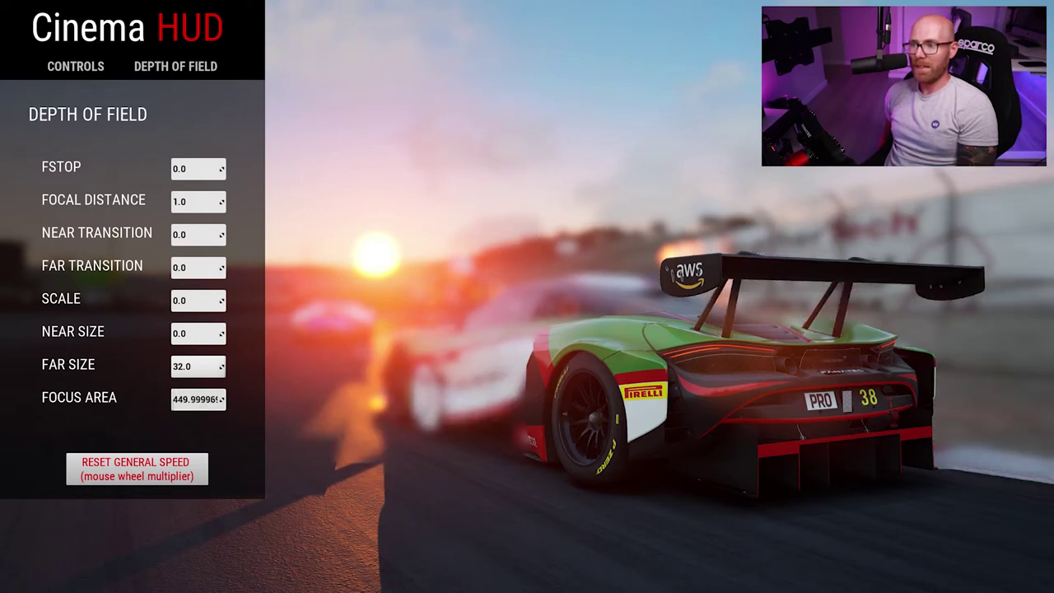
# Raise the depth of field's focus area to about 1125 and lower its far size to about 2.64
pyautogui.scroll(-10, 198, 400)
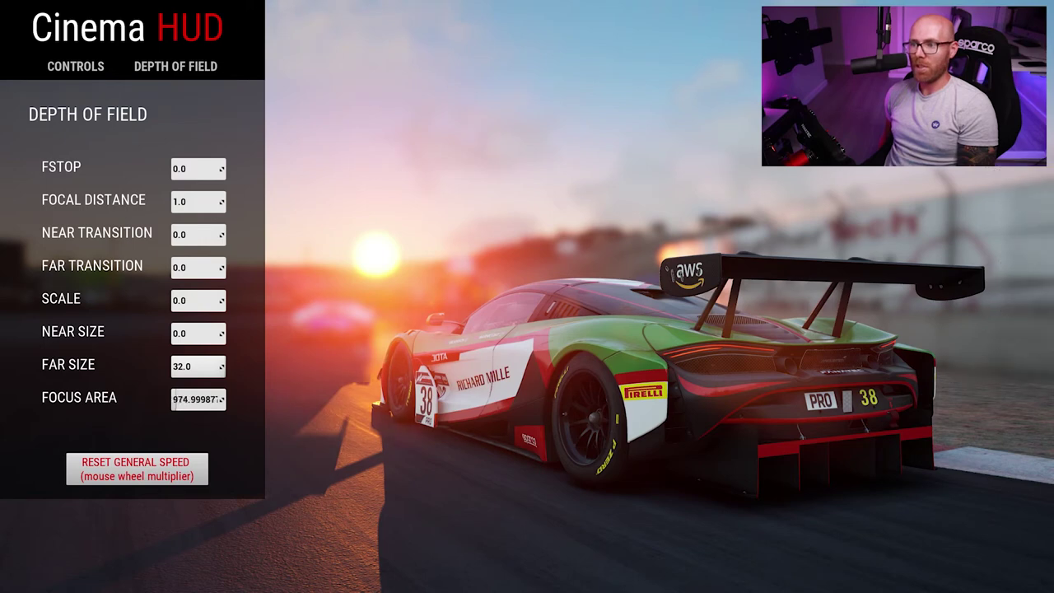
pyautogui.scroll(10, 198, 400)
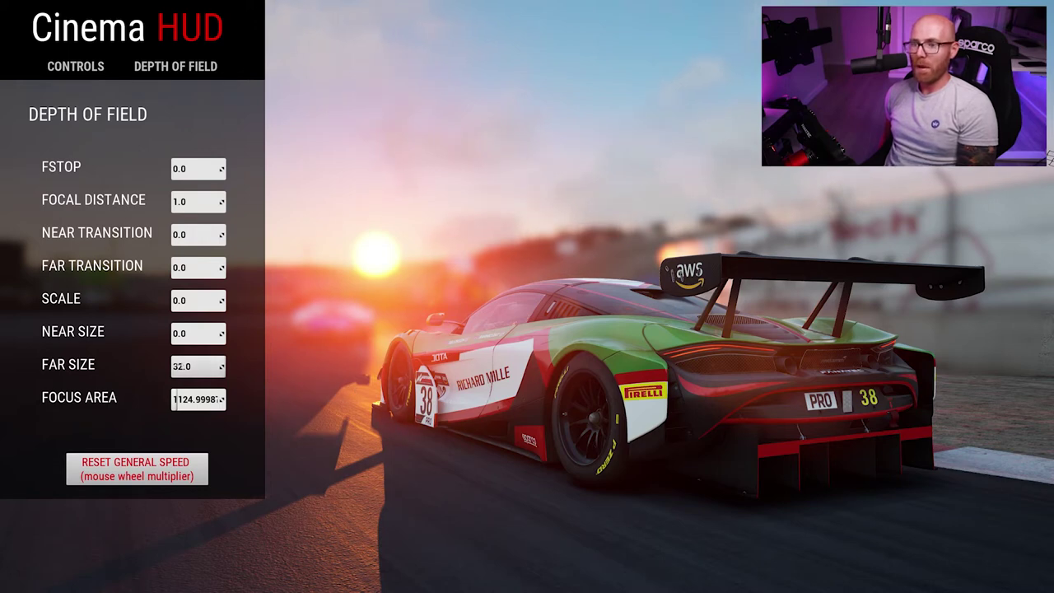
pyautogui.moveTo(222, 366); pyautogui.dragTo(175, 366)
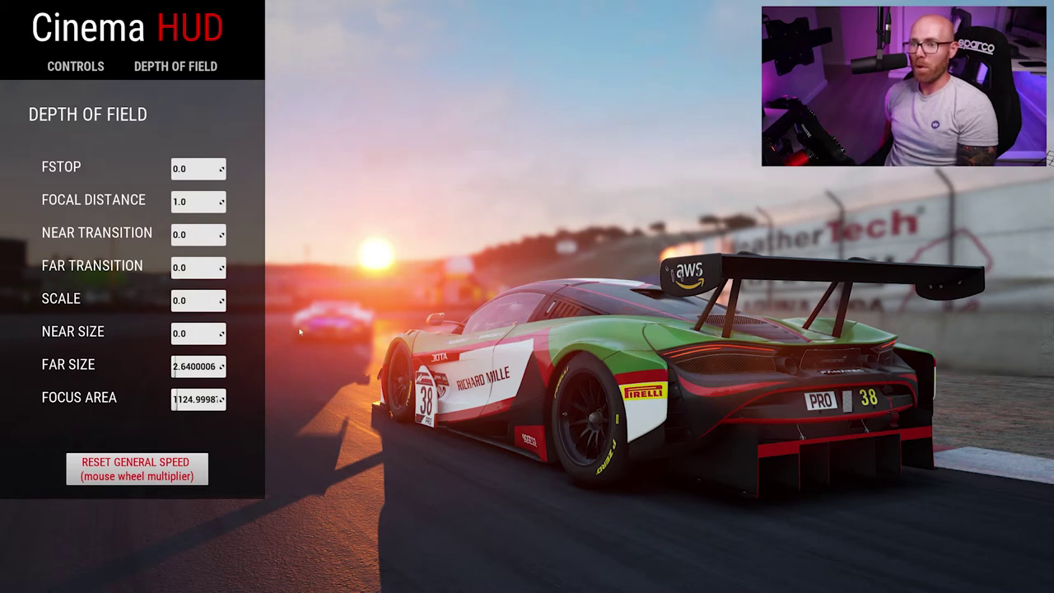
# Set the depth of field's far transition to about 2400
pyautogui.moveTo(168, 267)
pyautogui.mouseDown()
pyautogui.moveTo(219, 268)
pyautogui.moveTo(169, 268)
pyautogui.mouseUp()
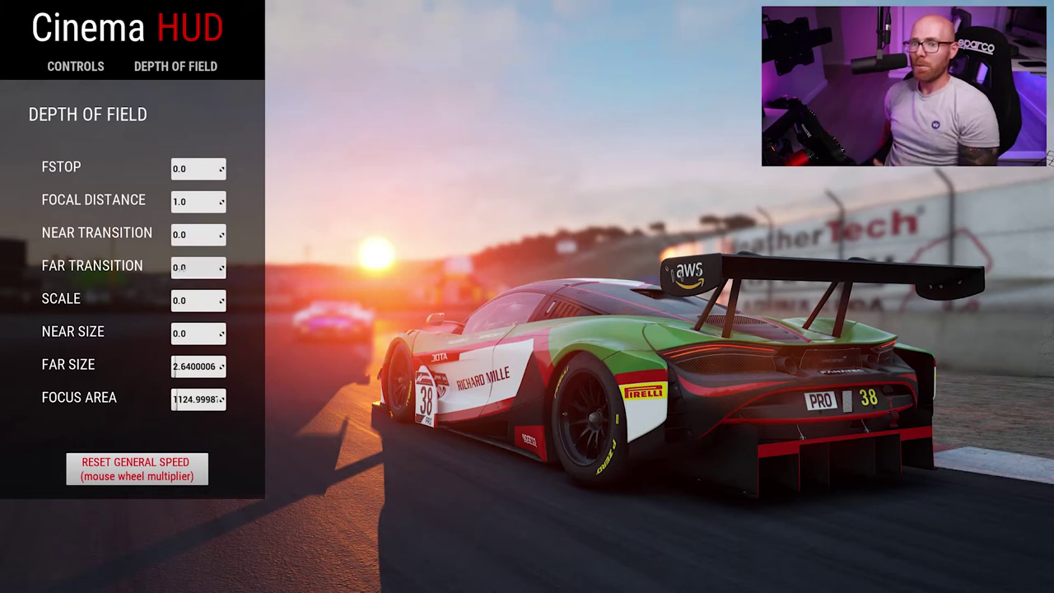
pyautogui.moveTo(168, 272)
pyautogui.mouseDown()
pyautogui.moveTo(193, 268)
pyautogui.moveTo(184, 268)
pyautogui.mouseUp()
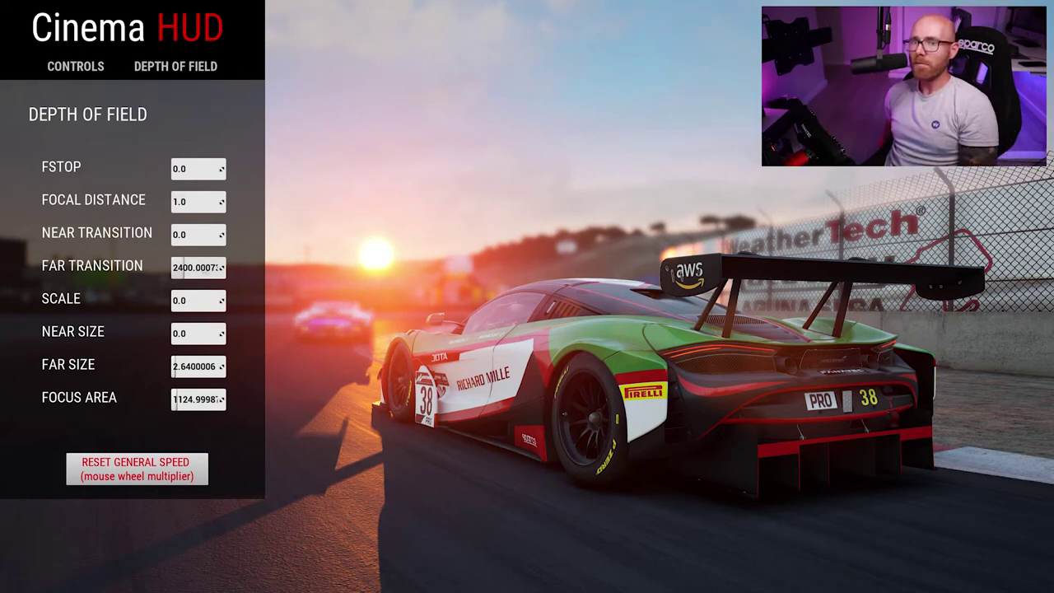
pyautogui.moveTo(183, 234)
pyautogui.mouseDown()
pyautogui.moveTo(202, 234)
pyautogui.moveTo(172, 235)
pyautogui.mouseUp()
pyautogui.moveTo(186, 349)
pyautogui.mouseDown()
pyautogui.moveTo(197, 333)
pyautogui.moveTo(185, 334)
pyautogui.mouseUp()
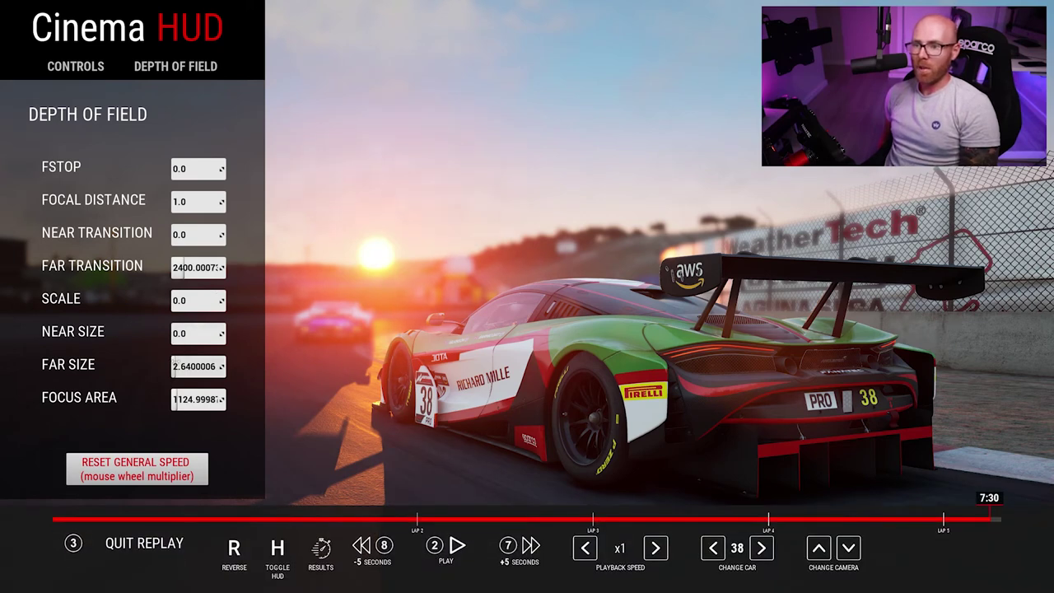
# Set the depth of field's far size to 0.72 and close the Cinema HUD
pyautogui.moveTo(199, 367); pyautogui.dragTo(171, 367)
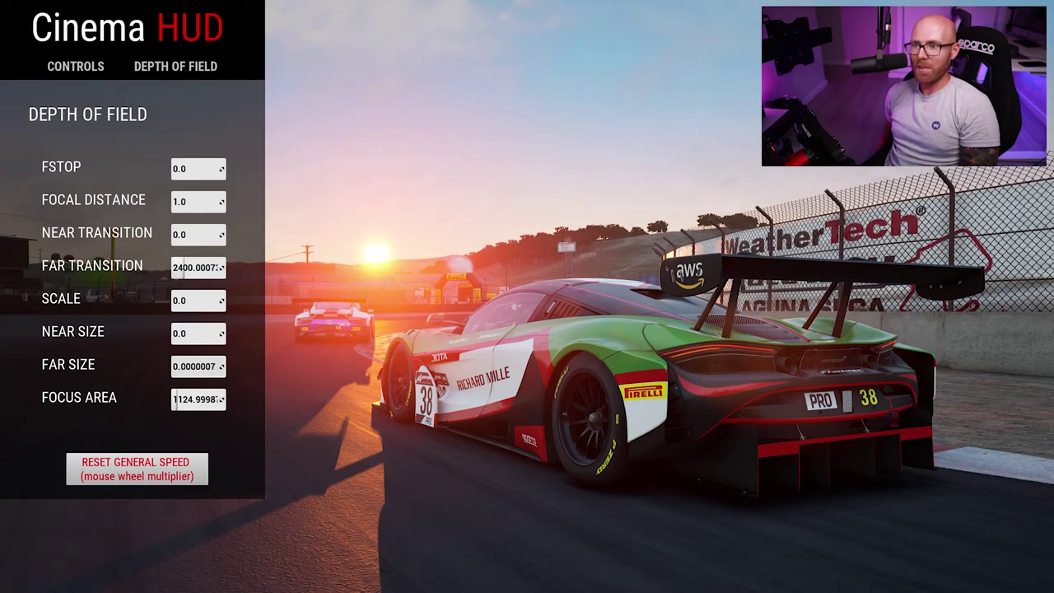
pyautogui.scroll(2, 197, 365)
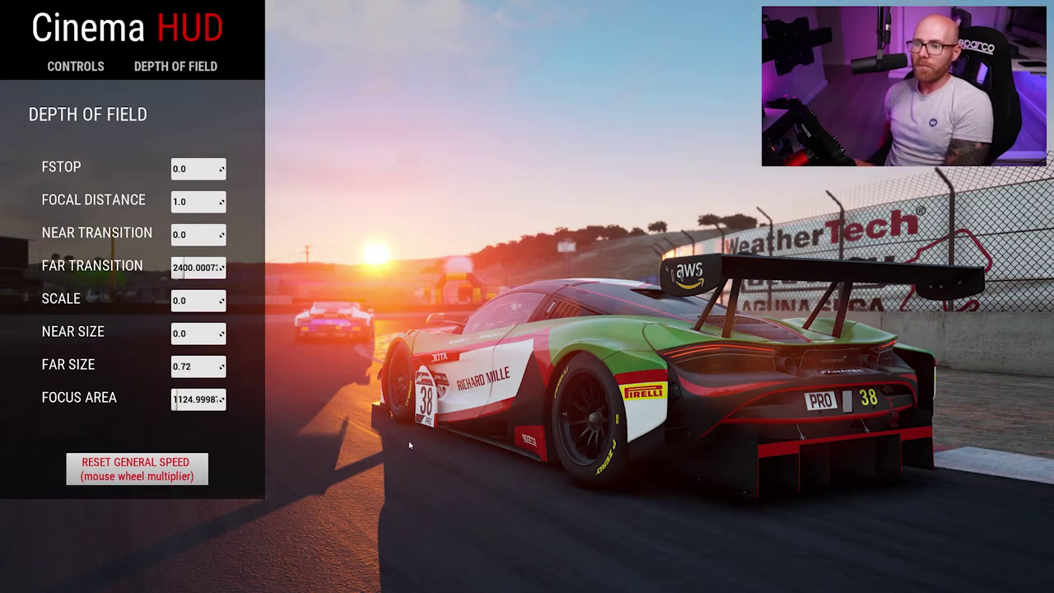
pyautogui.press('Escape')
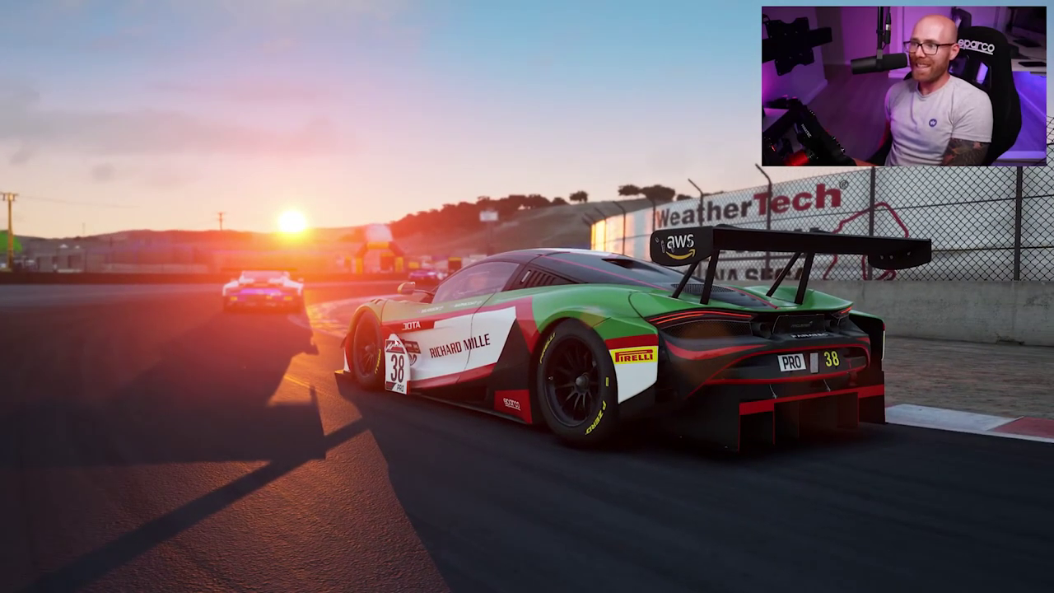
# Check the Cinema HUD's camera controls and follow-car setting, and hide the HUD again
pyautogui.moveTo(233, 420)
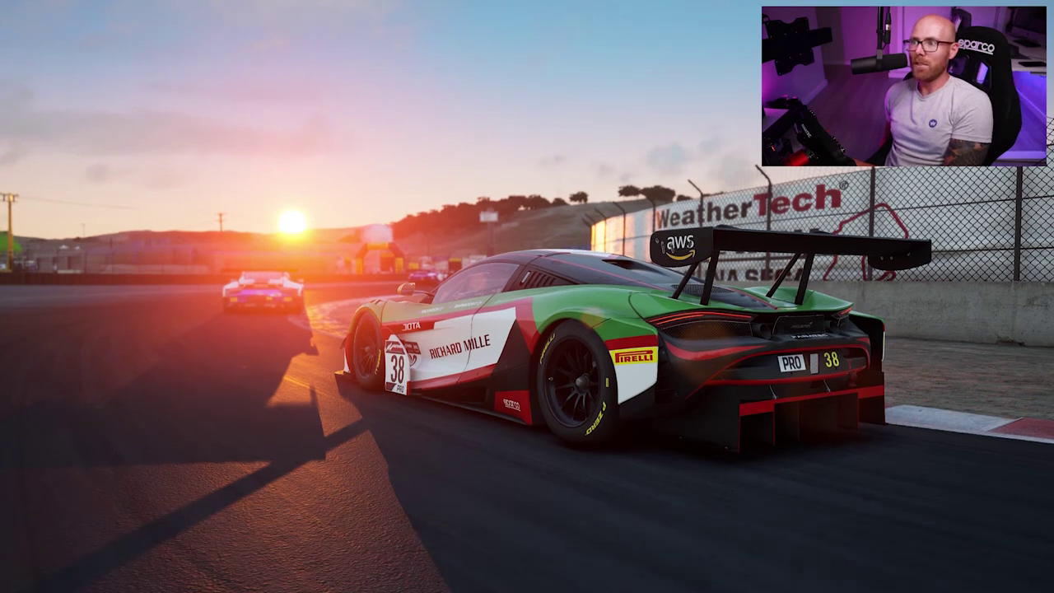
pyautogui.press('Insert')
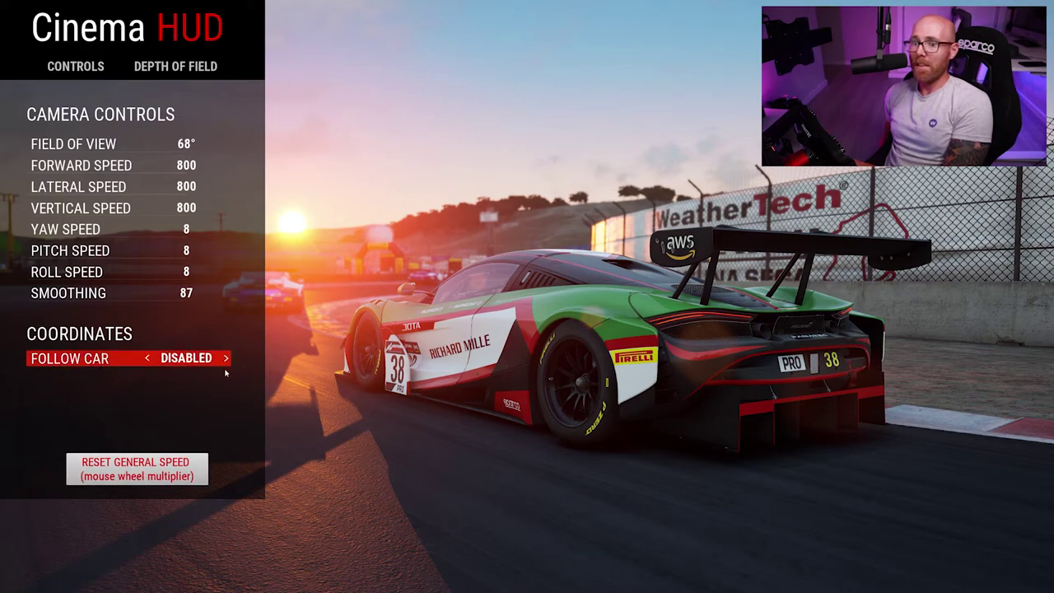
pyautogui.press('Insert')
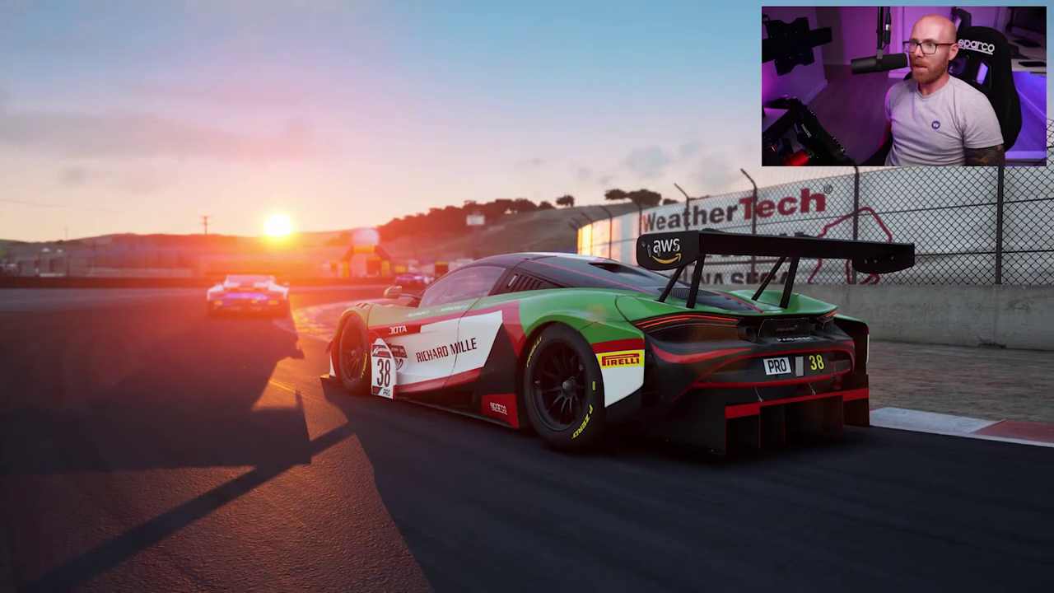
# Rewind the replay in 5-second jumps to 7:20 for a new shot from the same trackside camera
pyautogui.moveTo(649, 538)
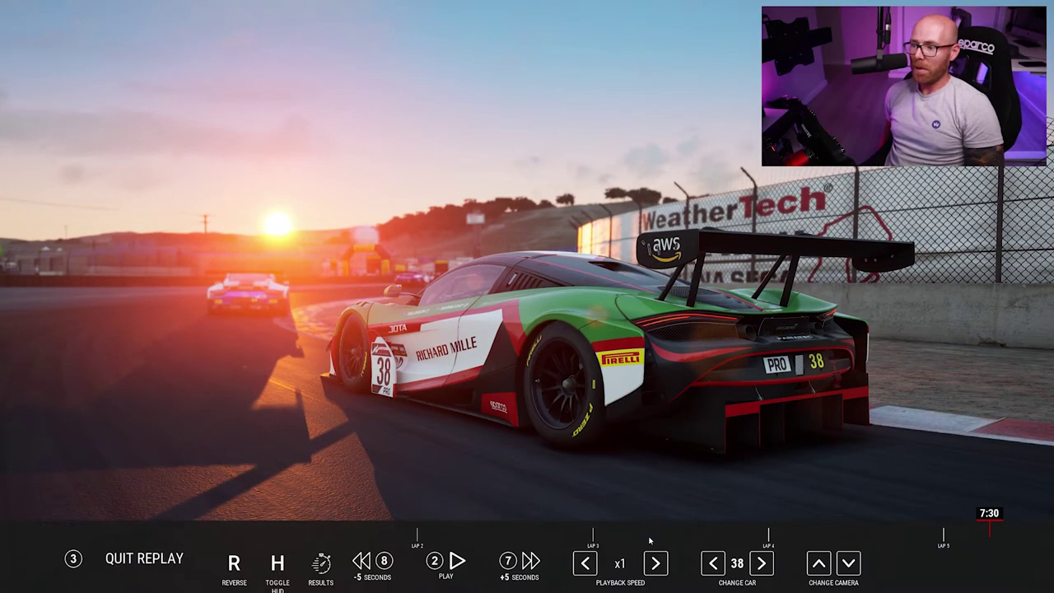
pyautogui.click(373, 549)
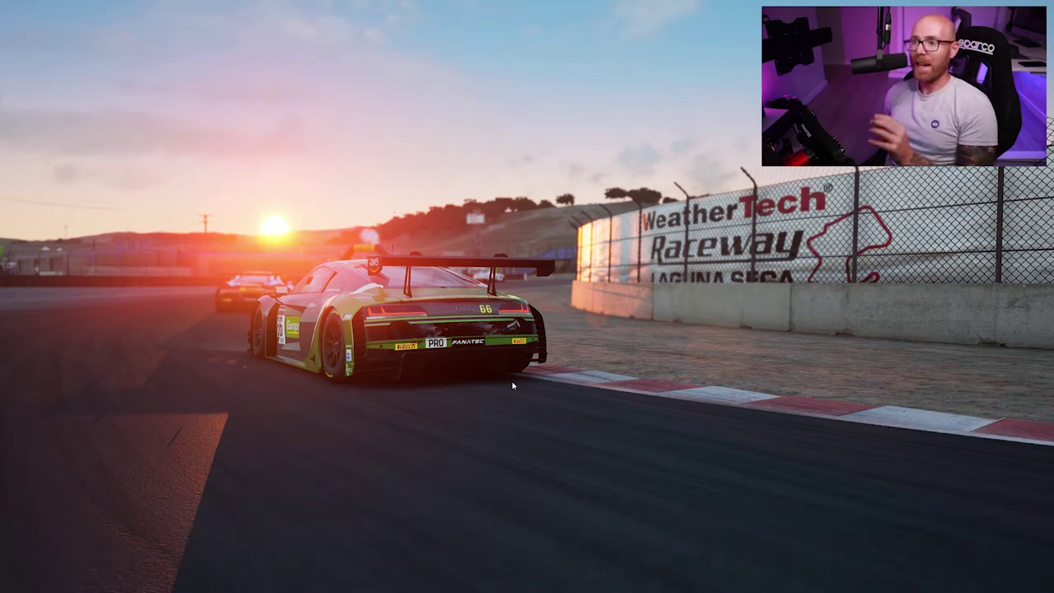
pyautogui.moveTo(305, 323)
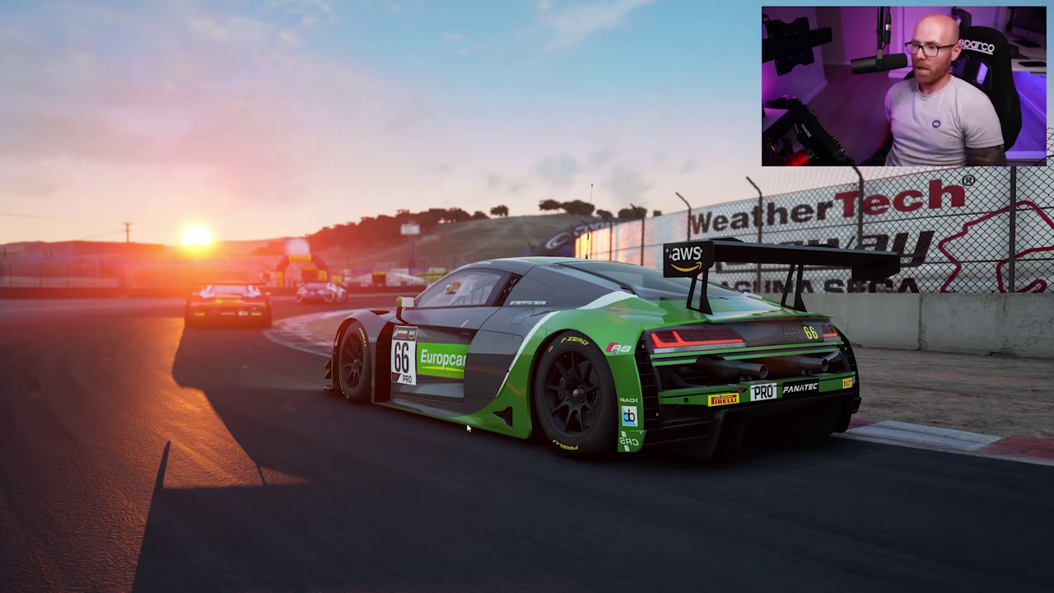
pyautogui.moveTo(548, 588)
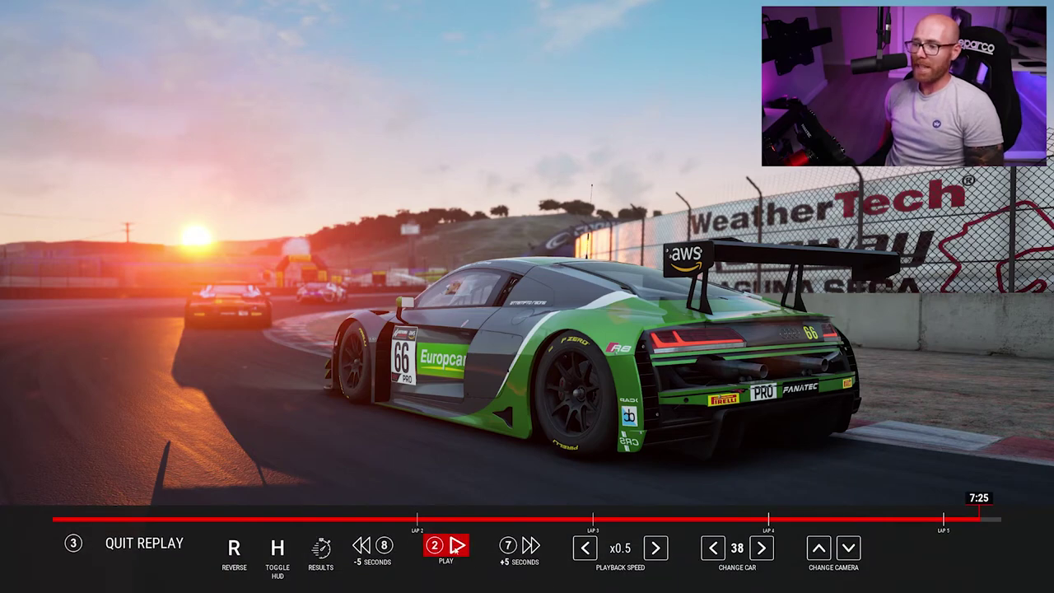
pyautogui.click(372, 545)
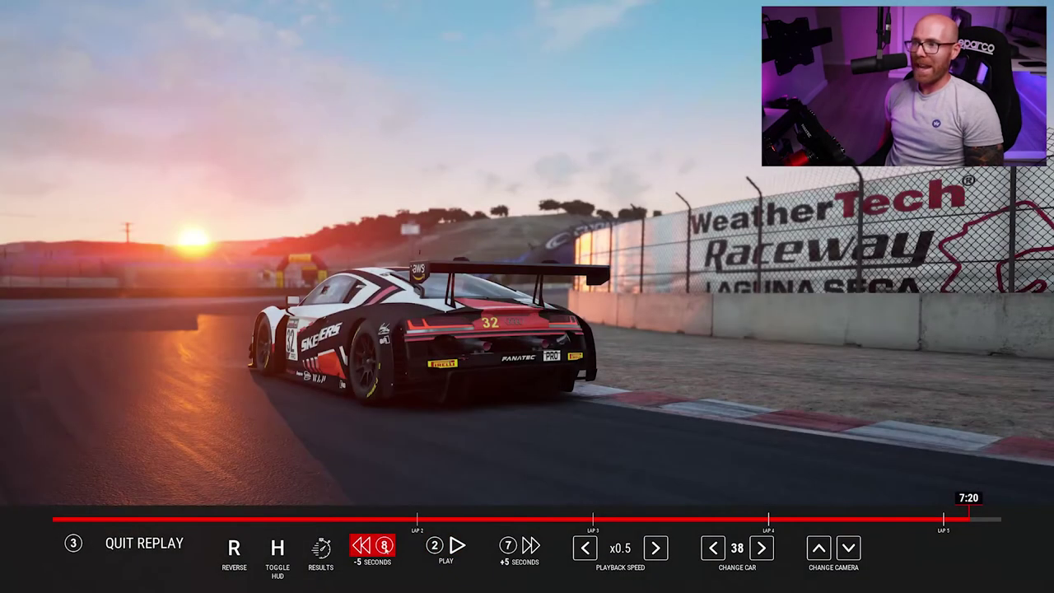
# Play the replay at x0.25 speed with the replay controls hidden, and pause it at 7:31
pyautogui.click(446, 545)
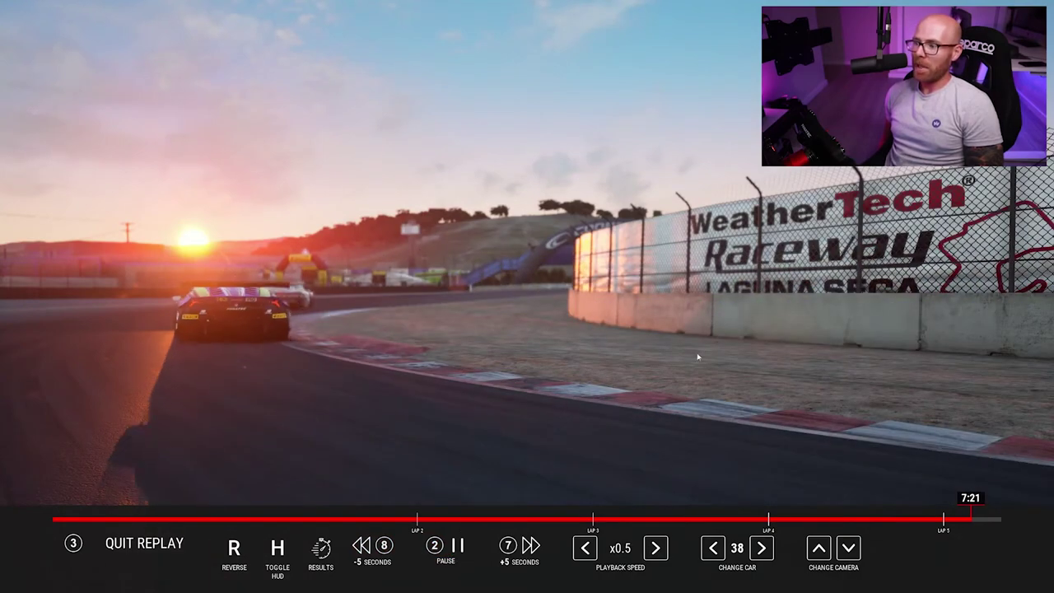
pyautogui.click(585, 547)
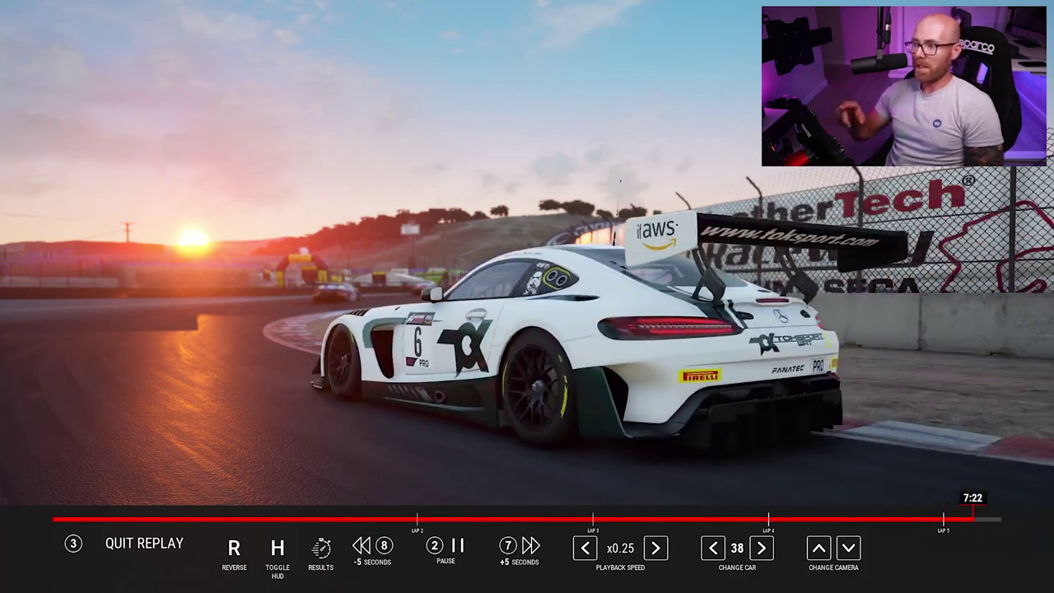
pyautogui.press('h')
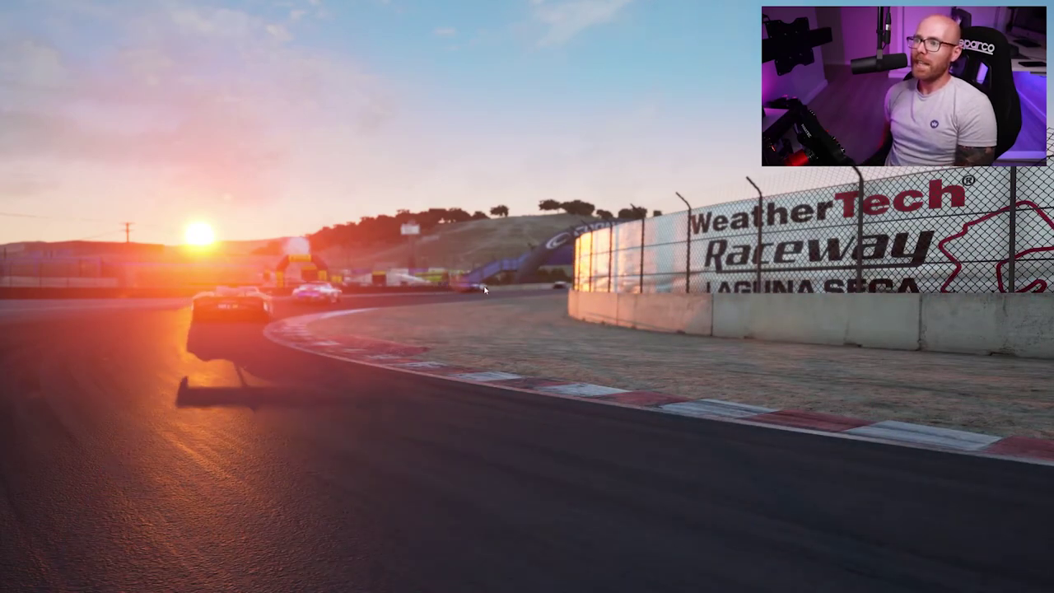
pyautogui.moveTo(551, 545)
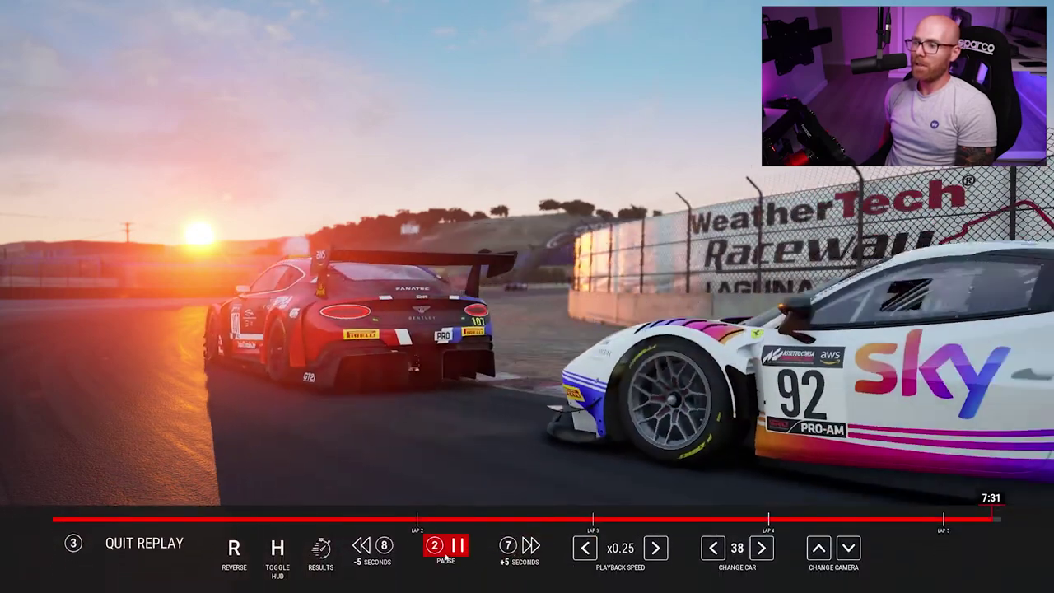
pyautogui.click(457, 546)
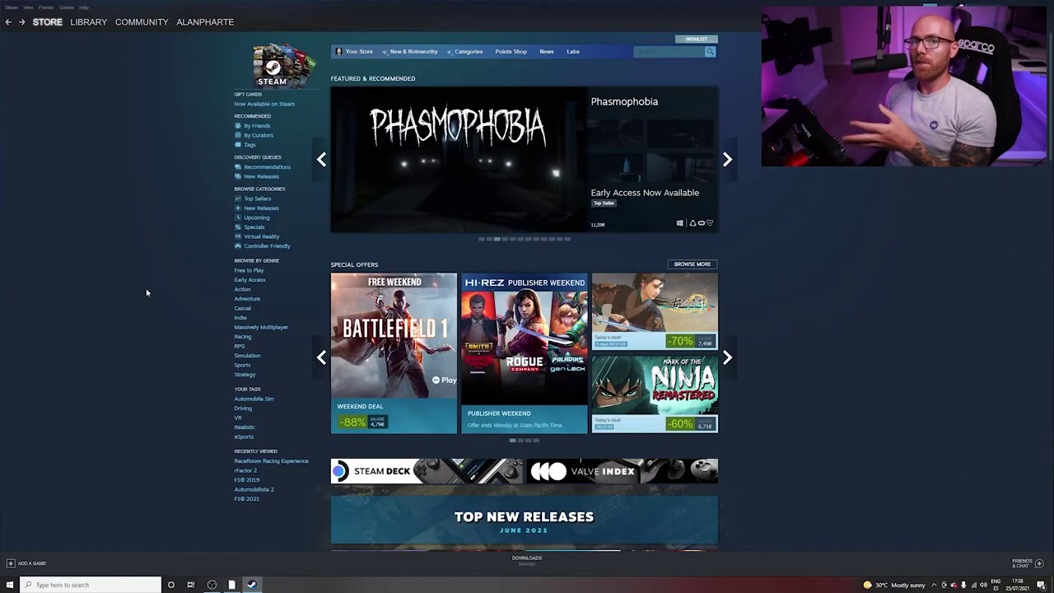
# Open Steam's screenshot manager and preview several of the captured sunset race photos
pyautogui.click(28, 8)
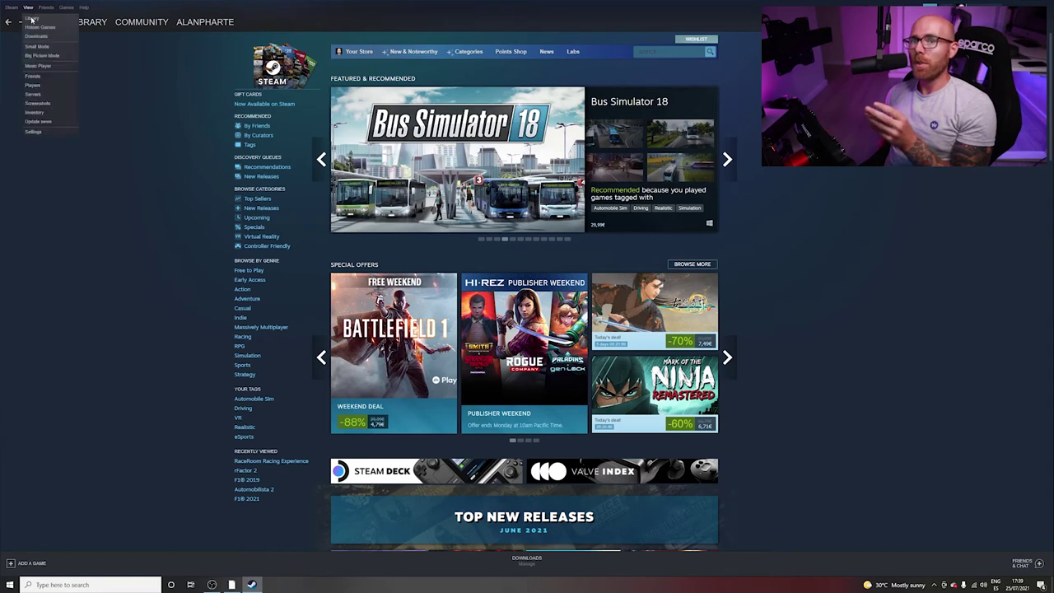
pyautogui.click(45, 104)
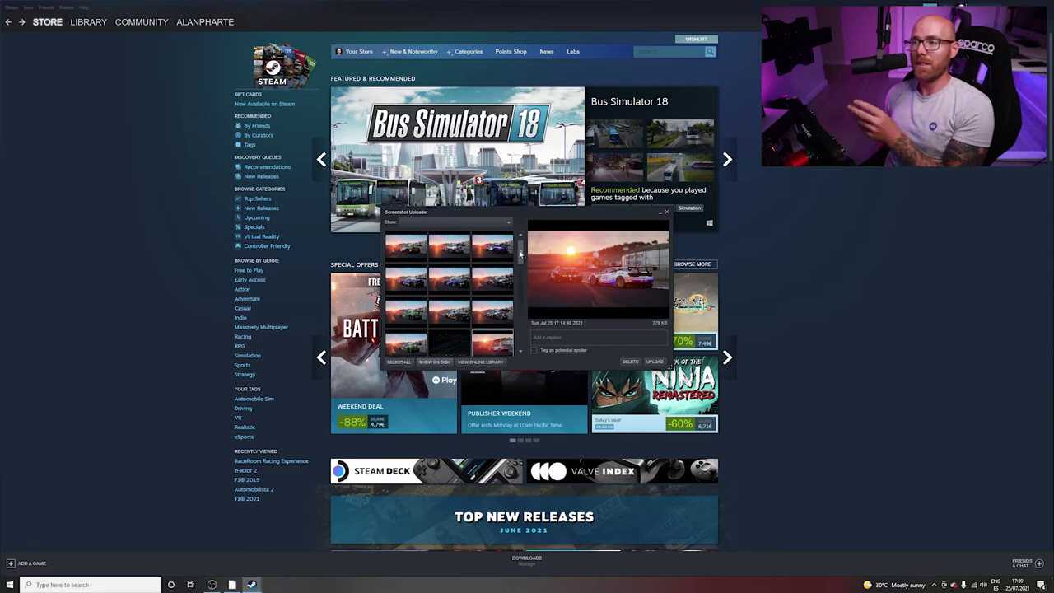
pyautogui.click(410, 252)
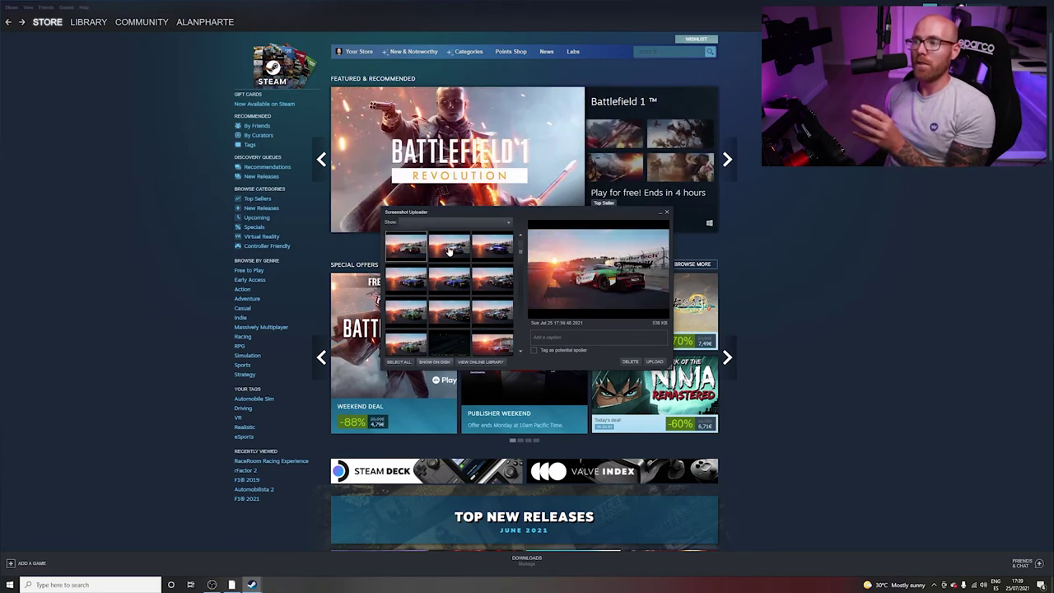
pyautogui.click(459, 252)
pyautogui.click(498, 249)
pyautogui.click(499, 271)
pyautogui.click(444, 282)
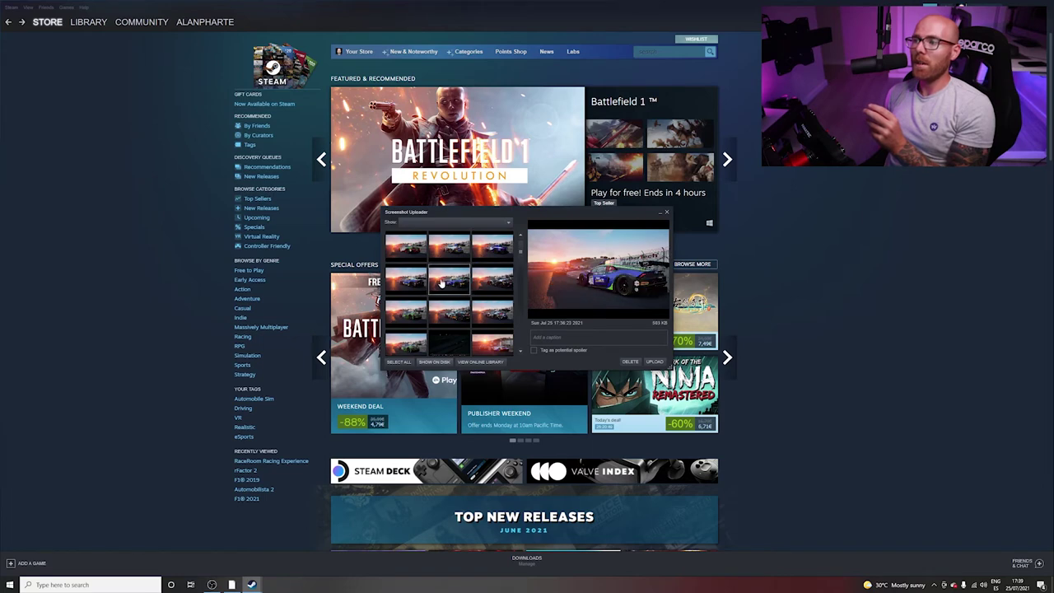
pyautogui.click(405, 282)
pyautogui.click(494, 257)
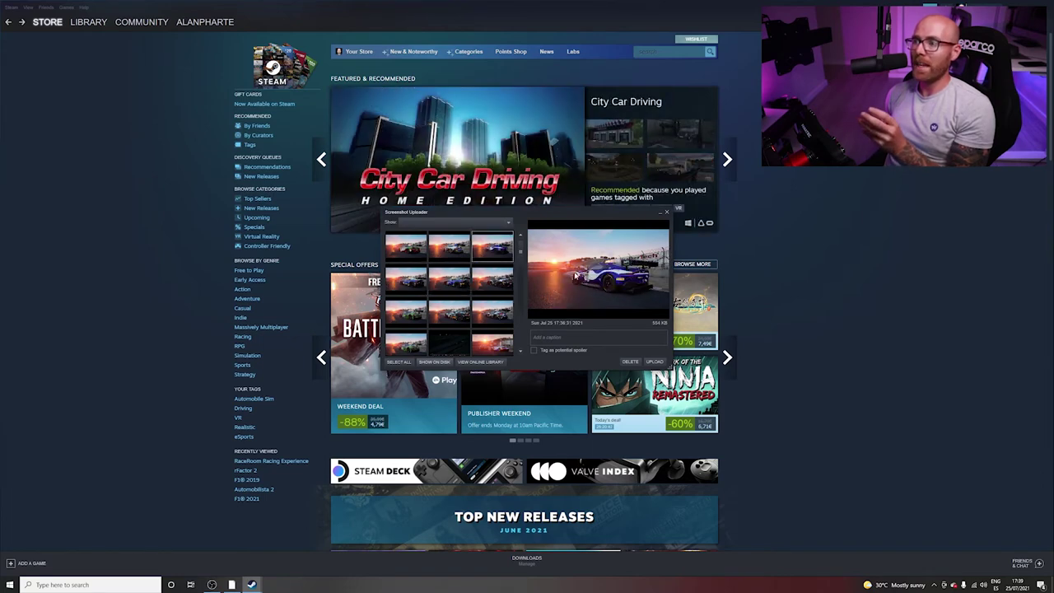
pyautogui.click(432, 365)
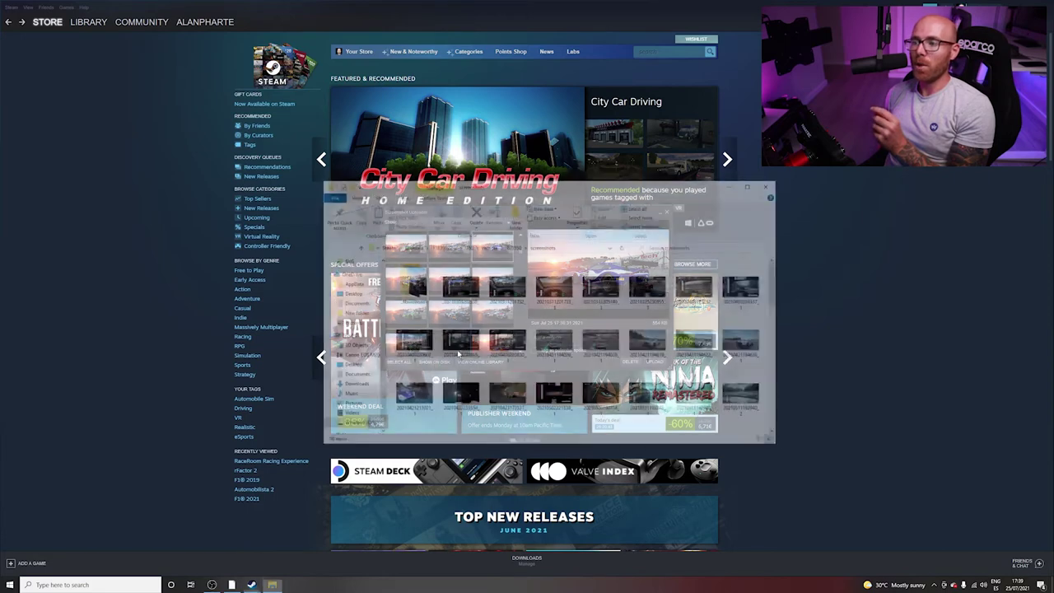
pyautogui.scroll(-2, 650, 344)
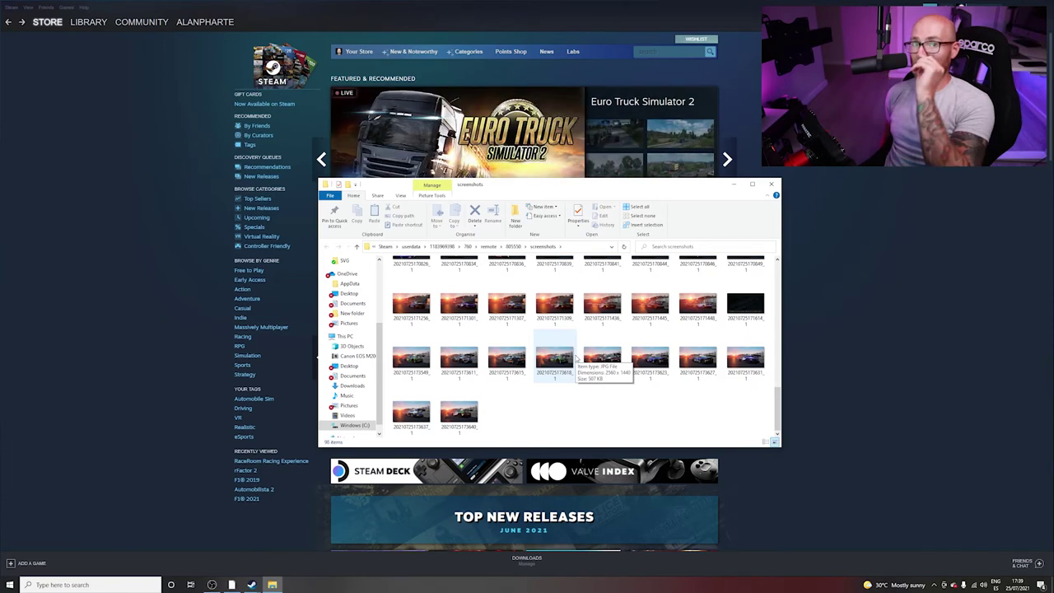
pyautogui.scroll(1, 577, 363)
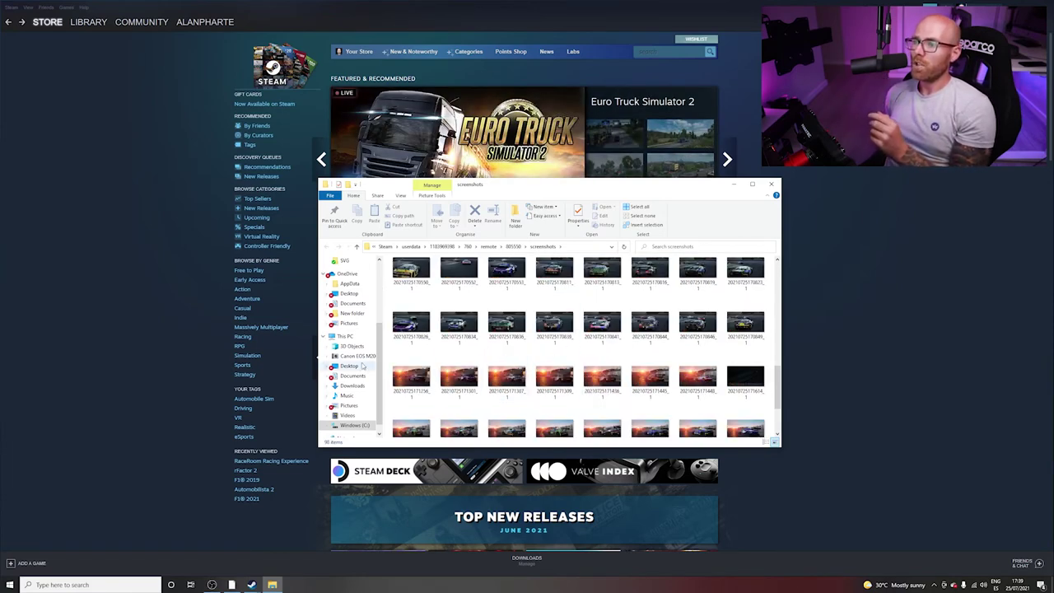
pyautogui.click(424, 392)
pyautogui.doubleClick(414, 381)
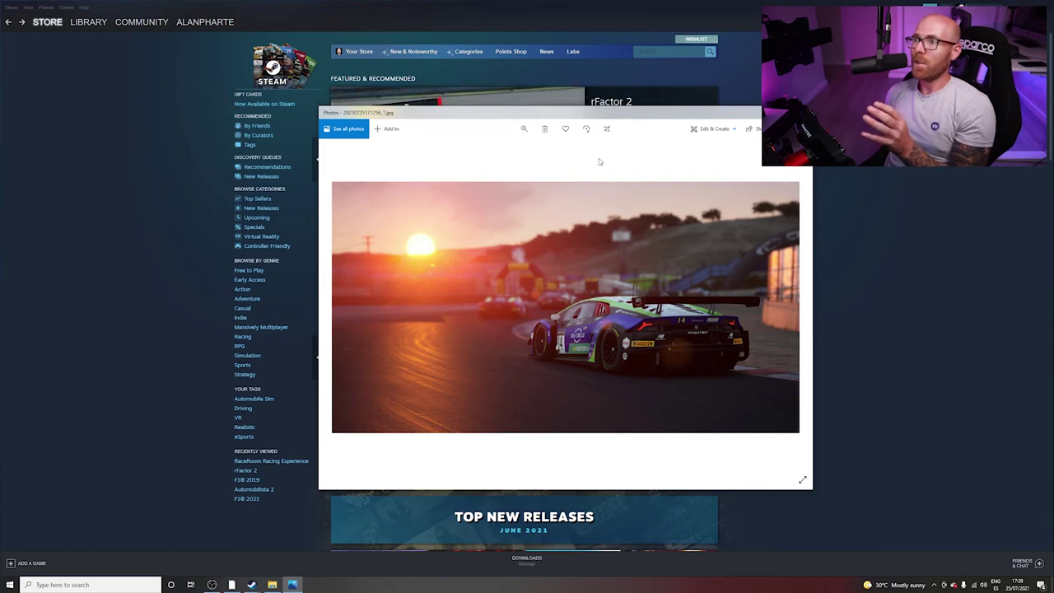
# Save a copy of the opened screenshot in the Pictures folder as a JPG named Photo 1
pyautogui.click(798, 128)
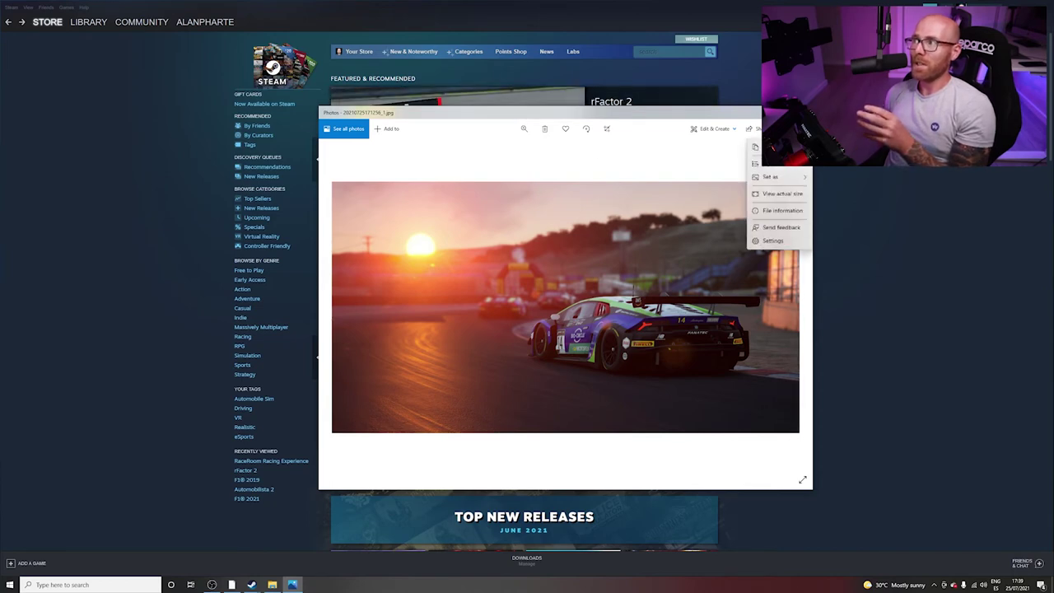
pyautogui.click(775, 166)
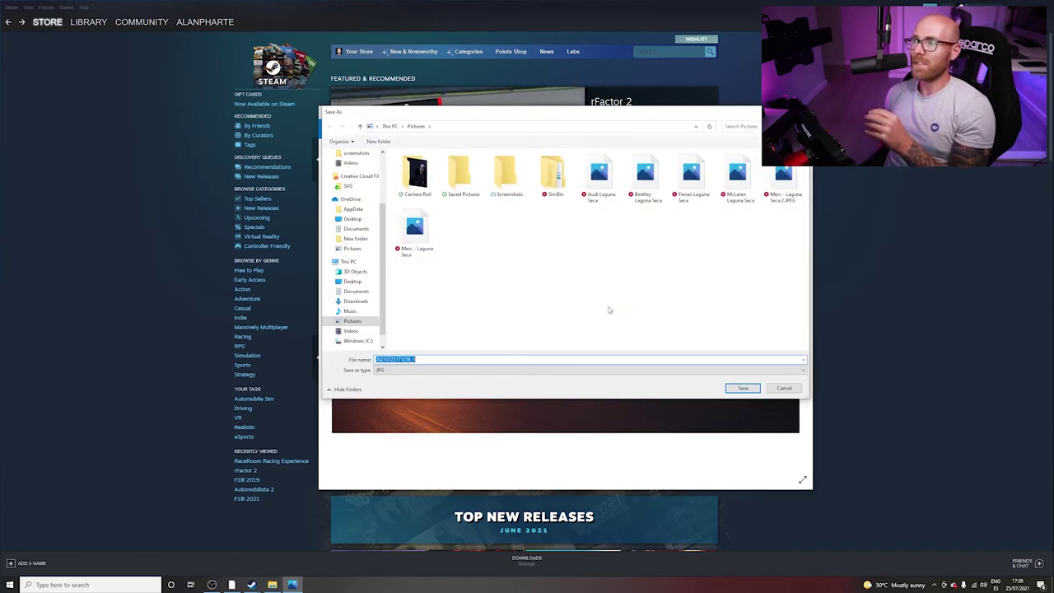
pyautogui.write('Photo 1')
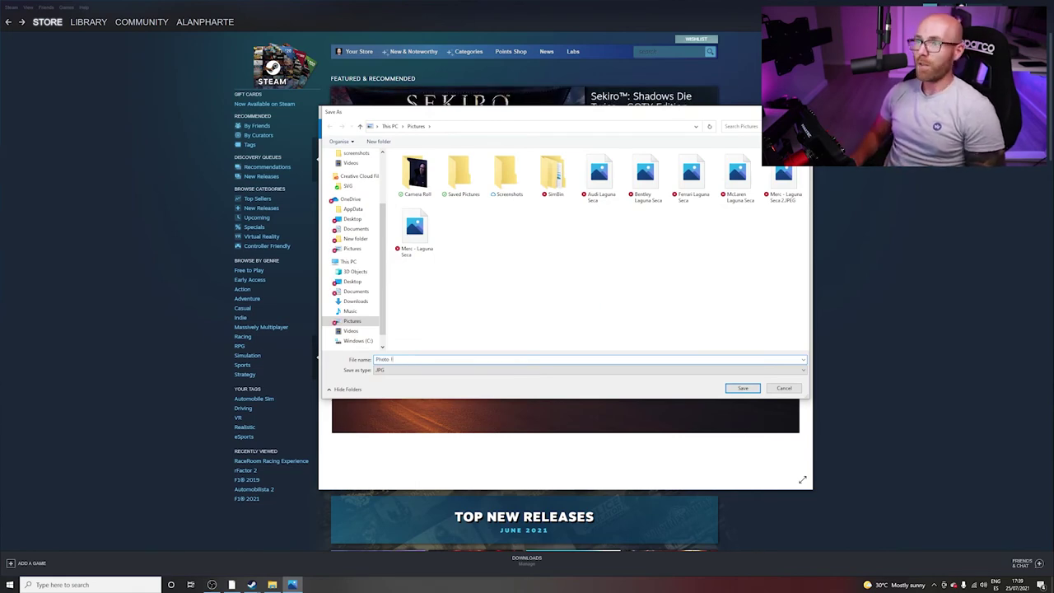
pyautogui.press('Return')
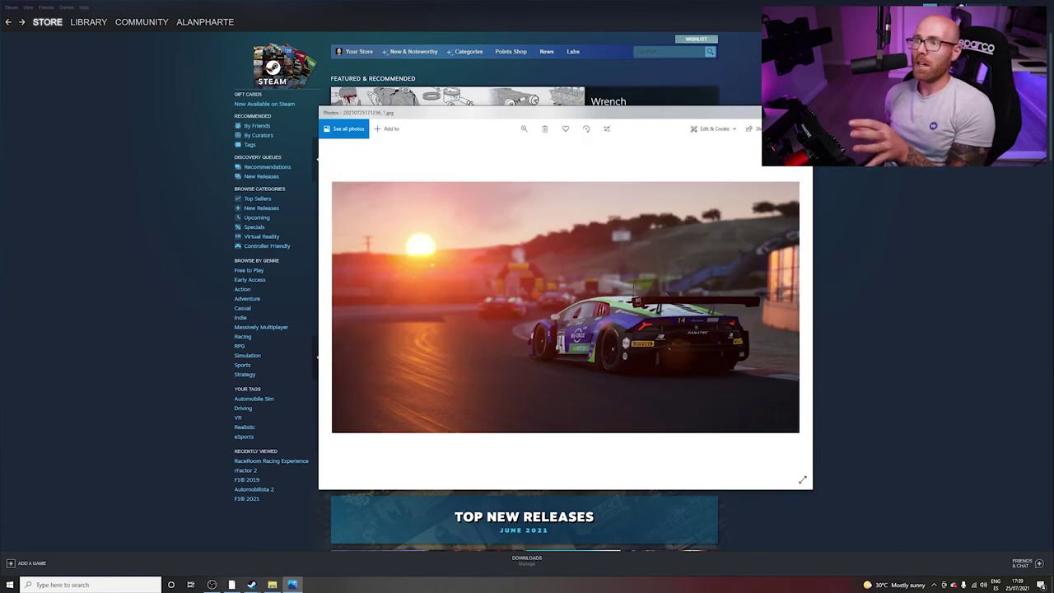
# Save a copy of the screenshot showing the number 38 car beside the WeatherTech wall in the Pictures folder, with a name starting with "Photo"
pyautogui.click(792, 308)
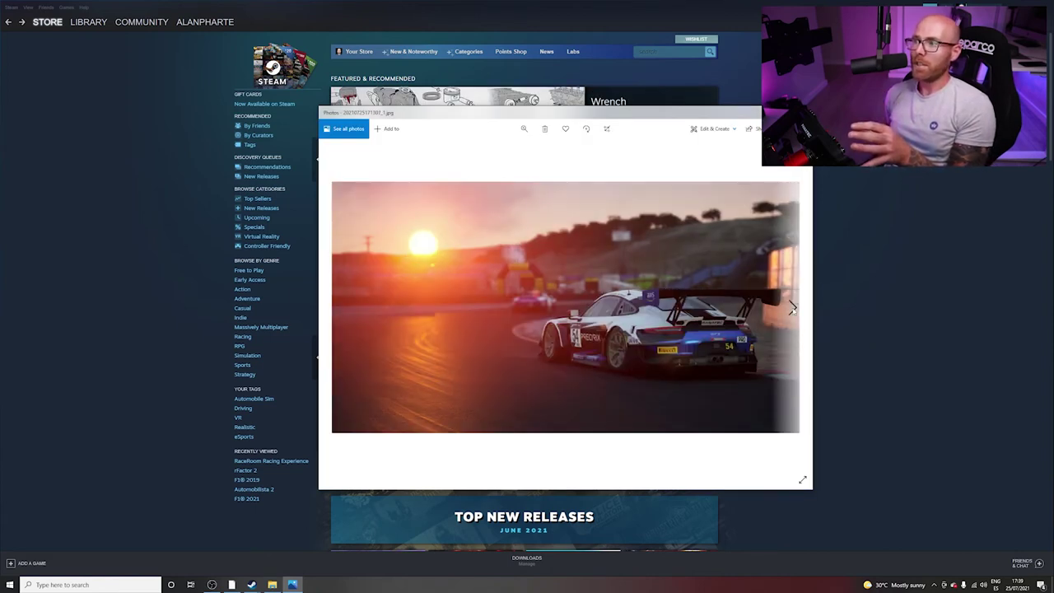
pyautogui.click(793, 308)
pyautogui.click(793, 308)
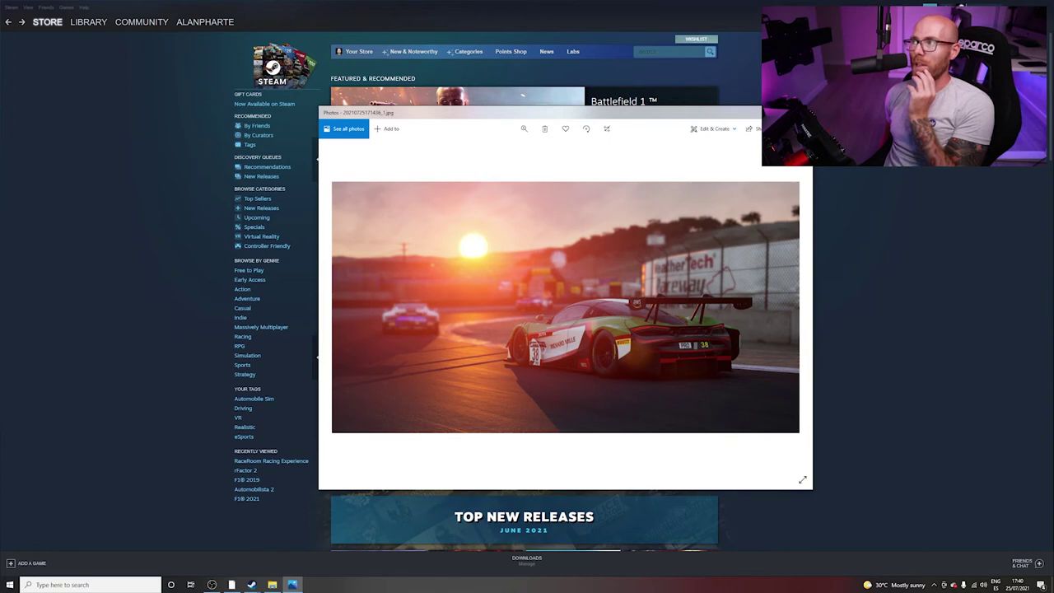
pyautogui.click(774, 128)
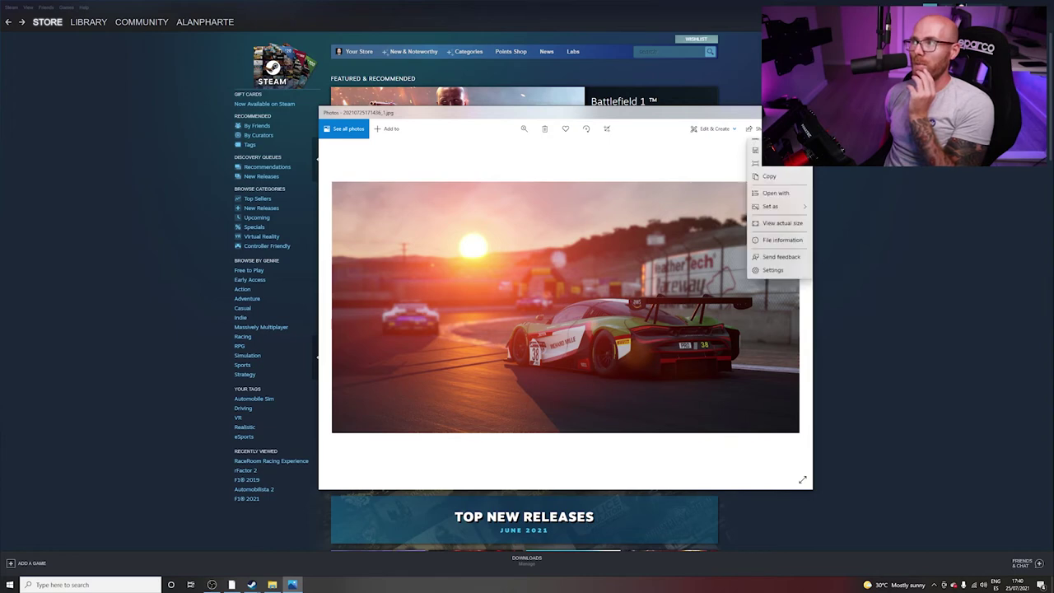
pyautogui.click(777, 166)
pyautogui.write('P')
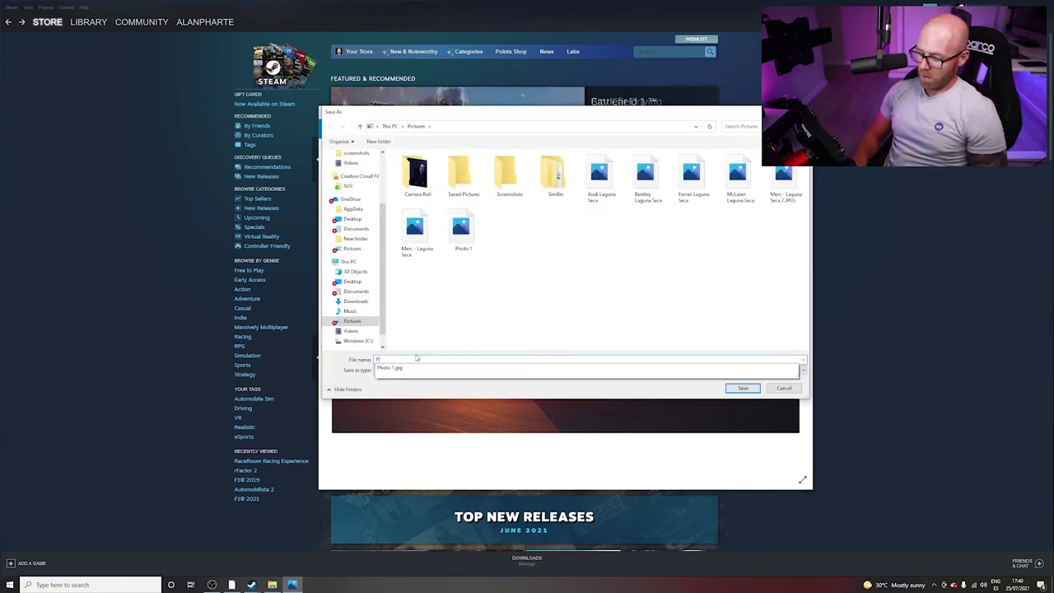
pyautogui.write('ho')
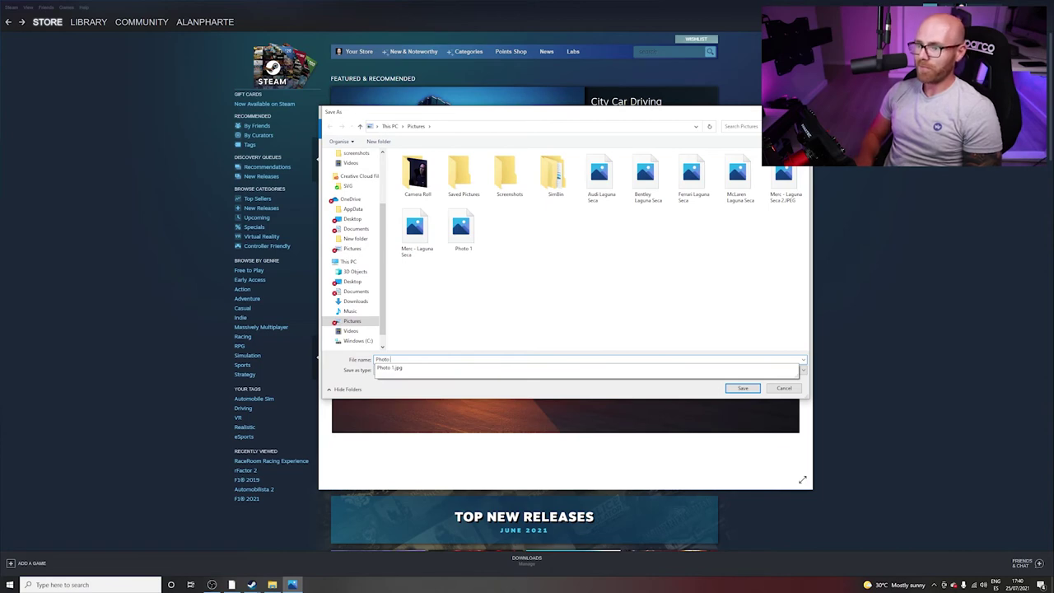
pyautogui.write('to')
pyautogui.press('Return')
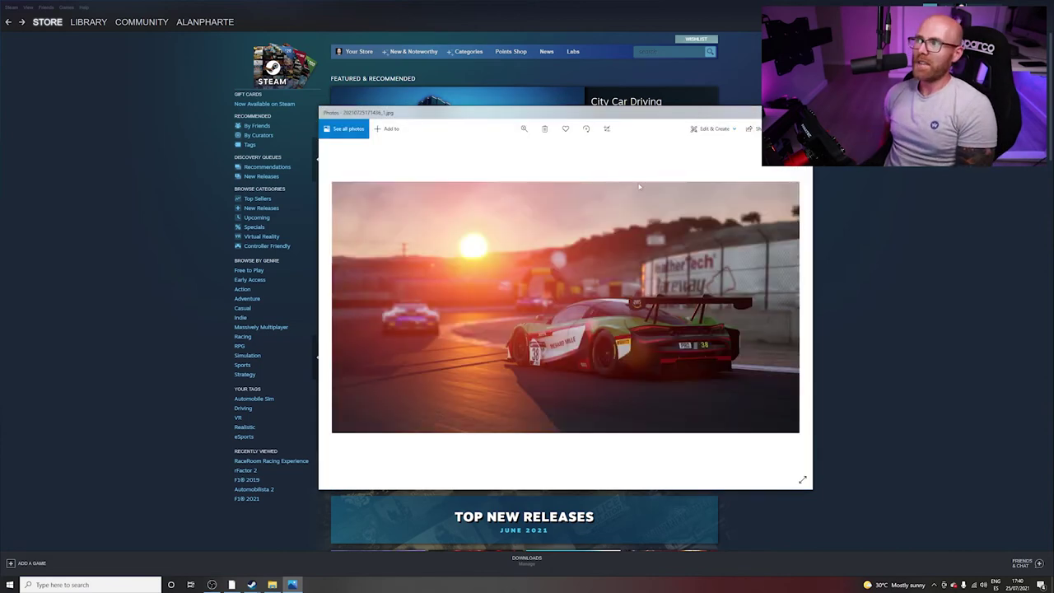
# Browse forward through the following screenshots to the sharp, unblurred shot of the green number 66 car
pyautogui.click(792, 308)
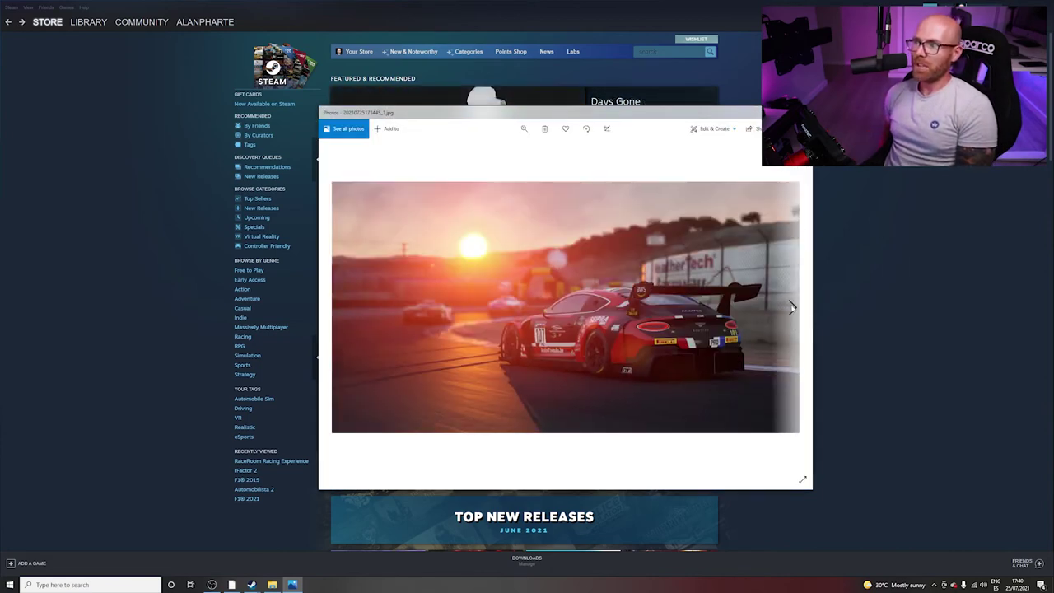
pyautogui.click(792, 308)
pyautogui.click(792, 308)
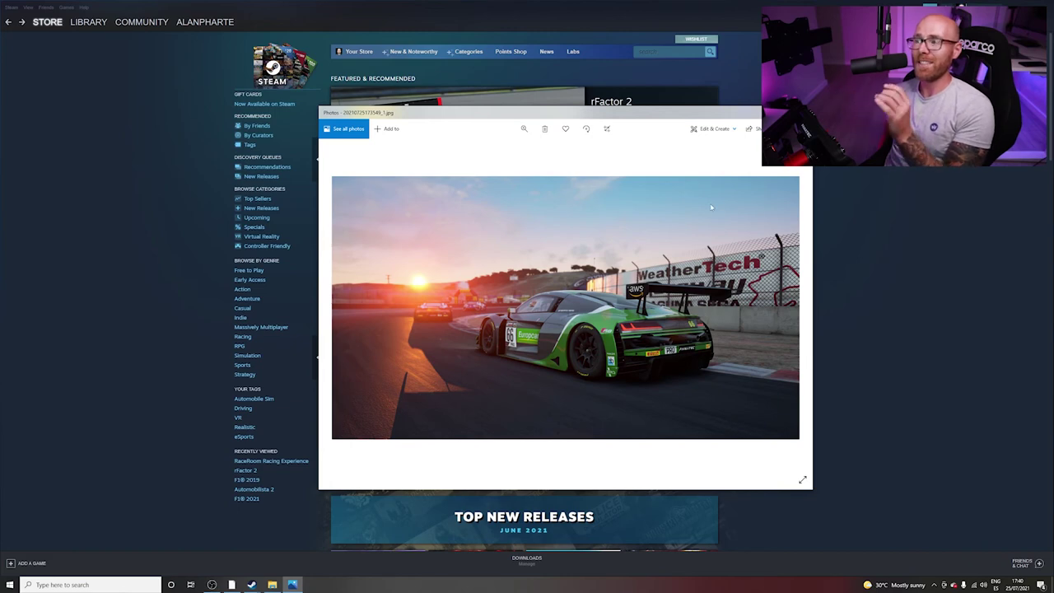
# Compare the earlier sunset photos back to the blue number 188 car, and return to the number 38 car beside the WeatherTech wall
pyautogui.click(339, 307)
pyautogui.click(339, 307)
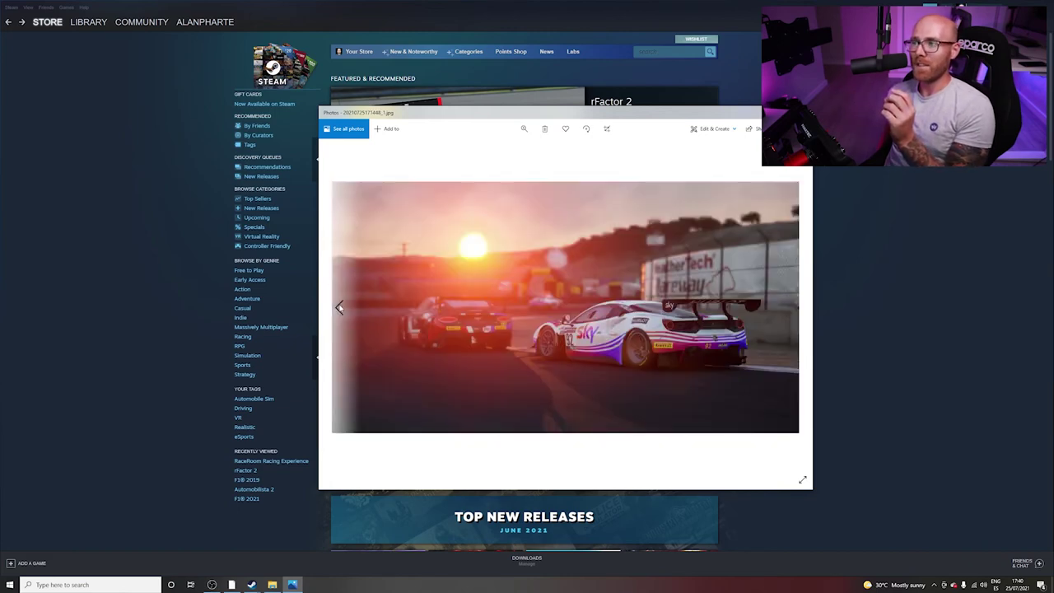
pyautogui.click(339, 307)
pyautogui.click(339, 307)
pyautogui.click(339, 308)
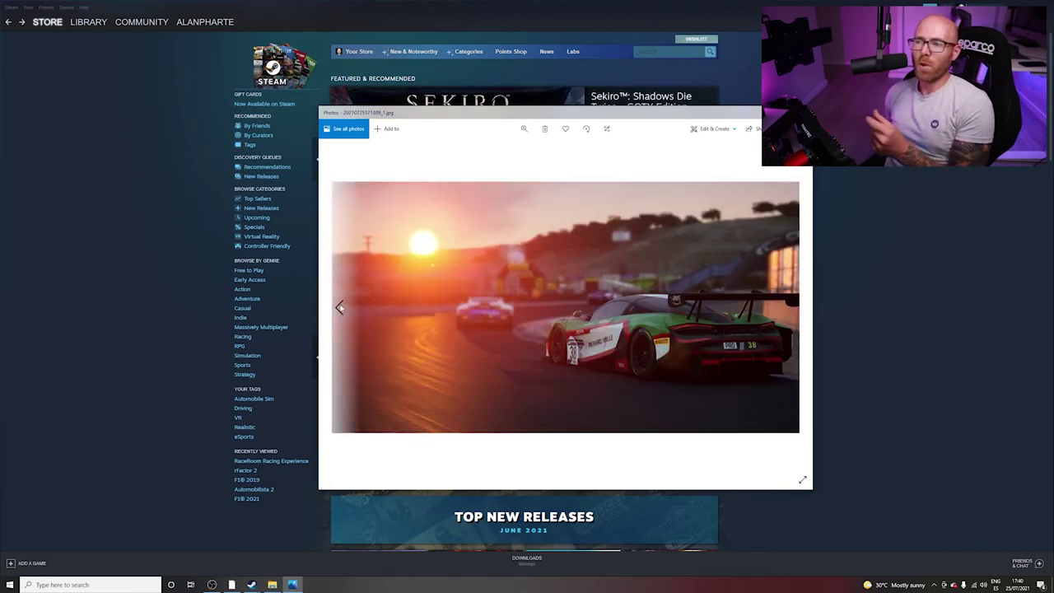
pyautogui.click(340, 307)
pyautogui.click(340, 307)
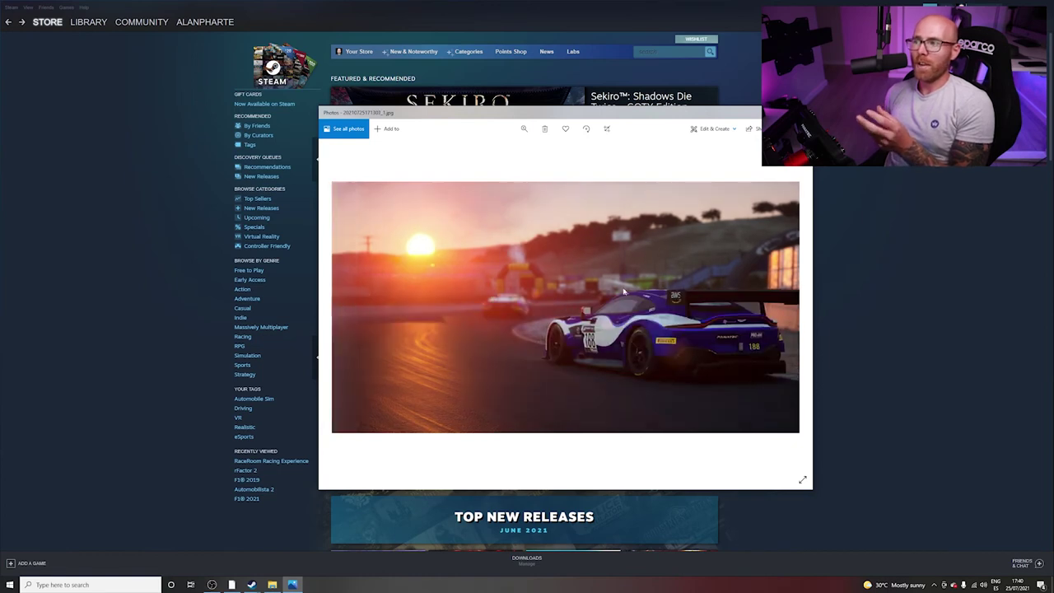
pyautogui.click(792, 307)
pyautogui.click(792, 307)
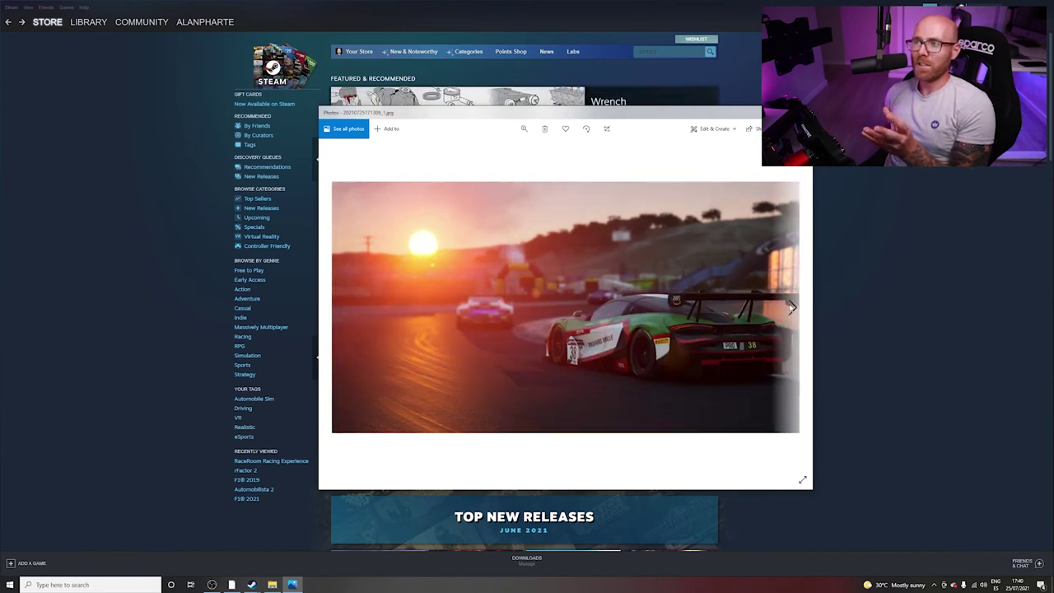
pyautogui.click(792, 307)
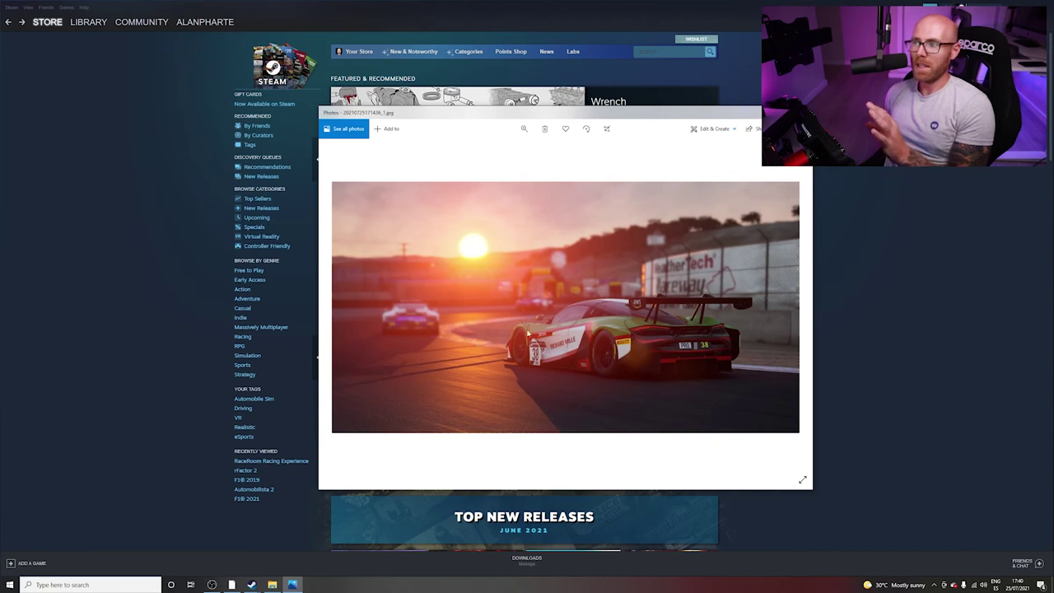